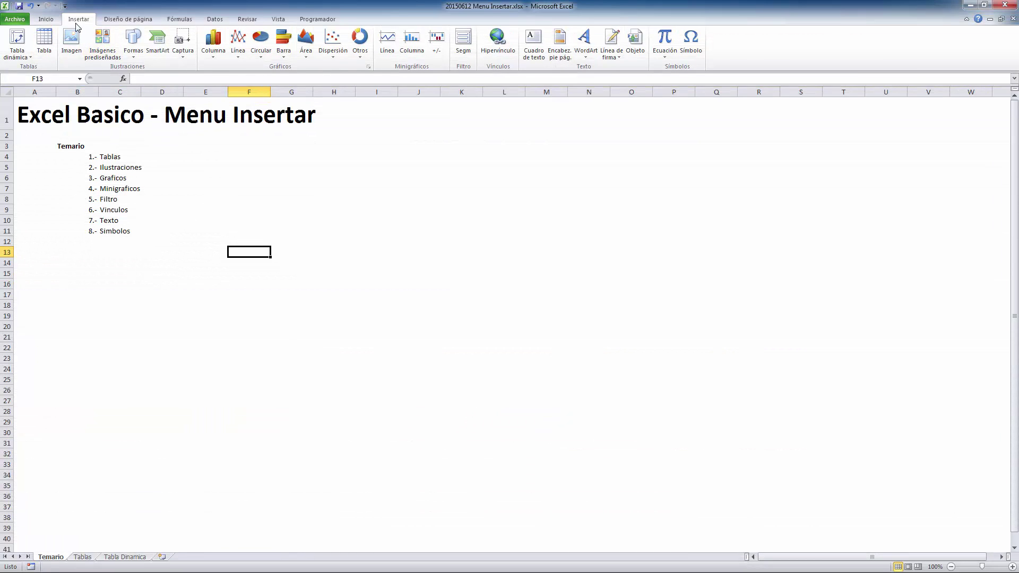
Open the Tabla Dinamica worksheet and read its pivot table definition, list of topics and exercise.
{"action": "left_click", "coordinate": [147, 211]}
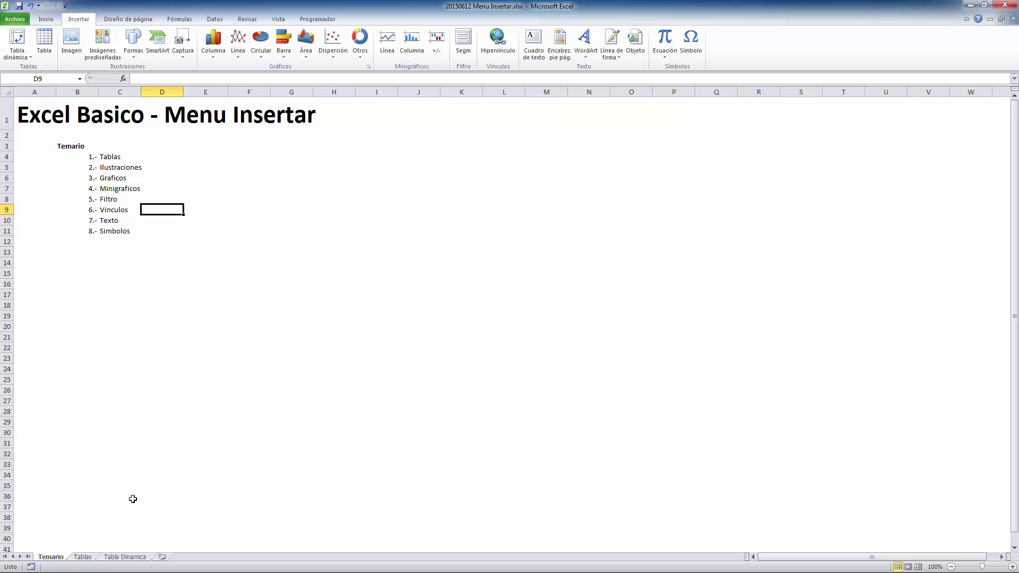
{"action": "left_click", "coordinate": [134, 557]}
{"action": "left_click", "coordinate": [380, 437]}
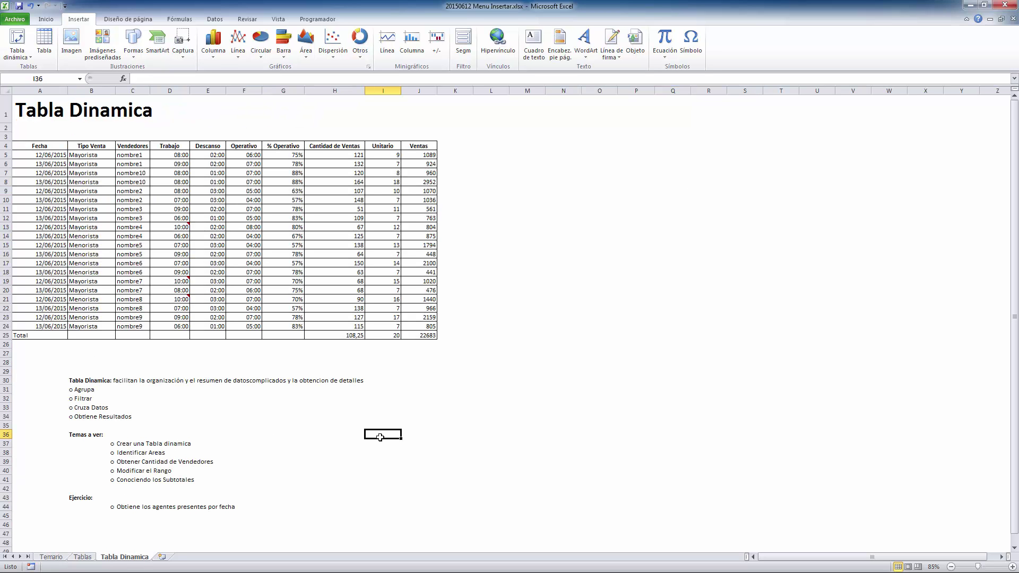
{"action": "left_click", "coordinate": [92, 390]}
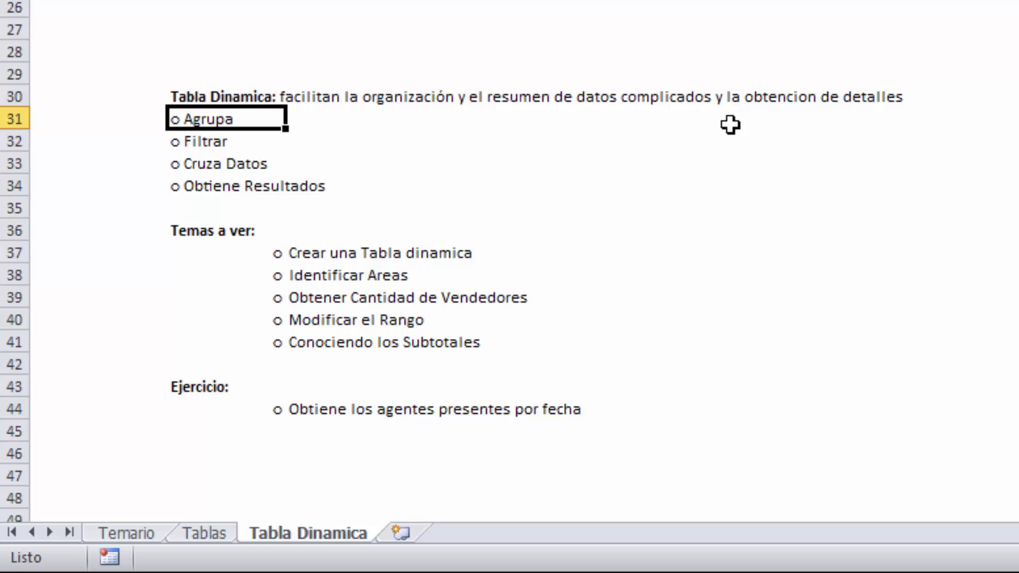
{"action": "left_click", "coordinate": [360, 482]}
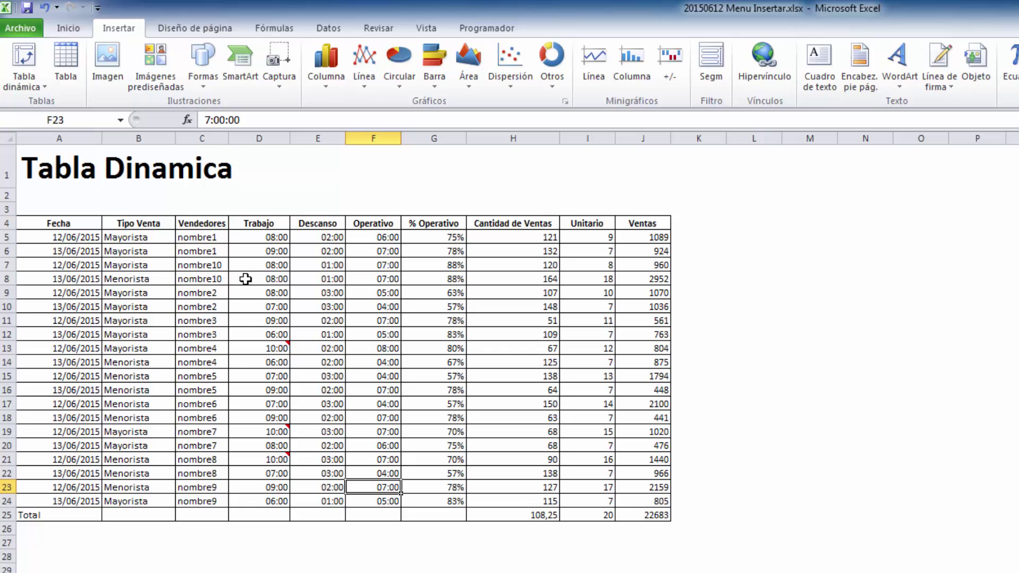
Examine the Vendedores column of the source table and the repeated seller's figures across to the Ventas column.
{"action": "left_click_drag", "start_coordinate": [197, 236], "coordinate": [207, 495]}
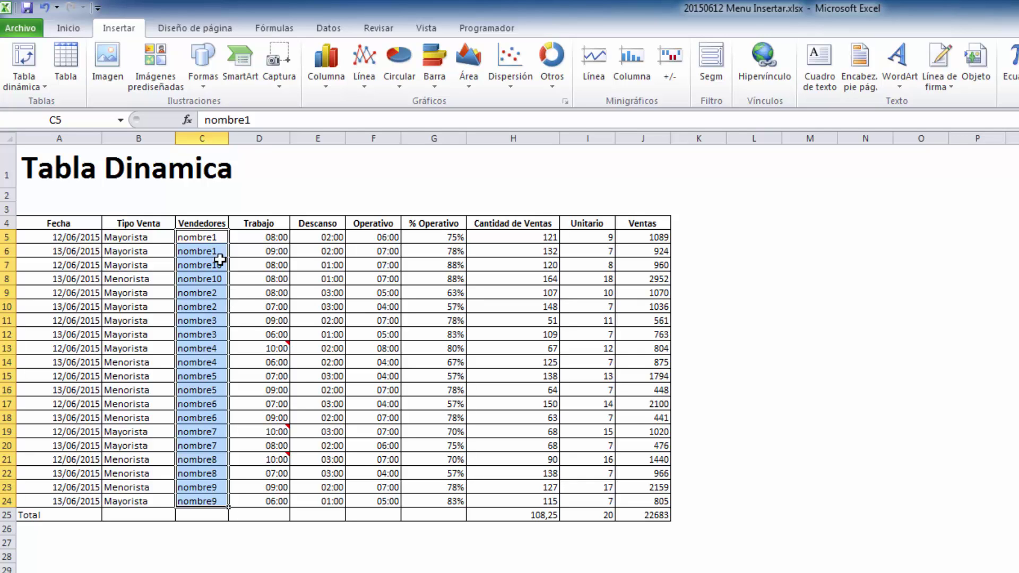
{"action": "left_click_drag", "start_coordinate": [208, 239], "coordinate": [651, 248]}
{"action": "left_click_drag", "start_coordinate": [654, 239], "coordinate": [662, 330]}
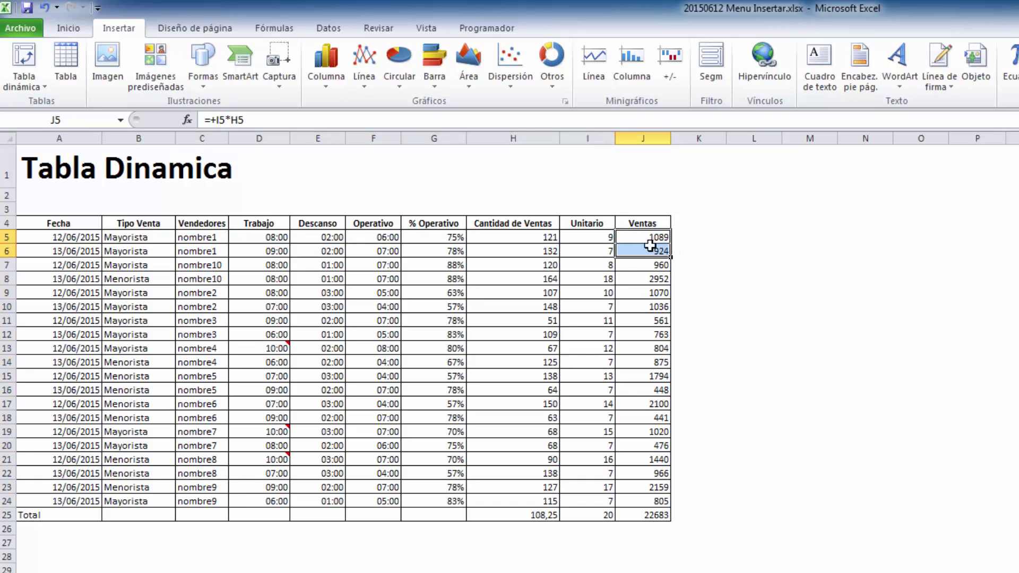
{"action": "key", "text": "ctrl+c"}
{"action": "left_click", "coordinate": [835, 391]}
{"action": "key", "text": "Escape"}
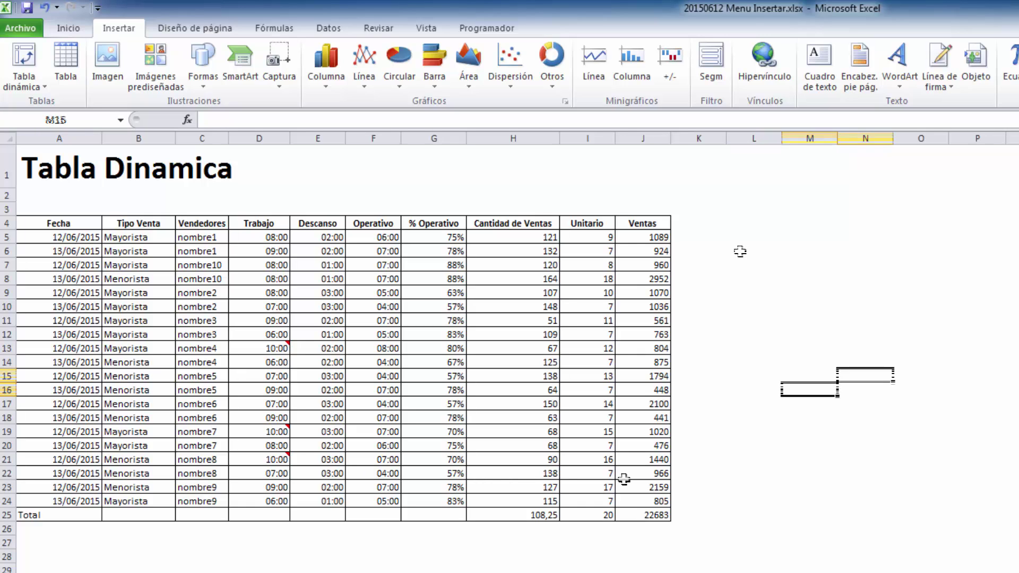
{"action": "key", "text": "Up"}
{"action": "key", "text": "Right"}
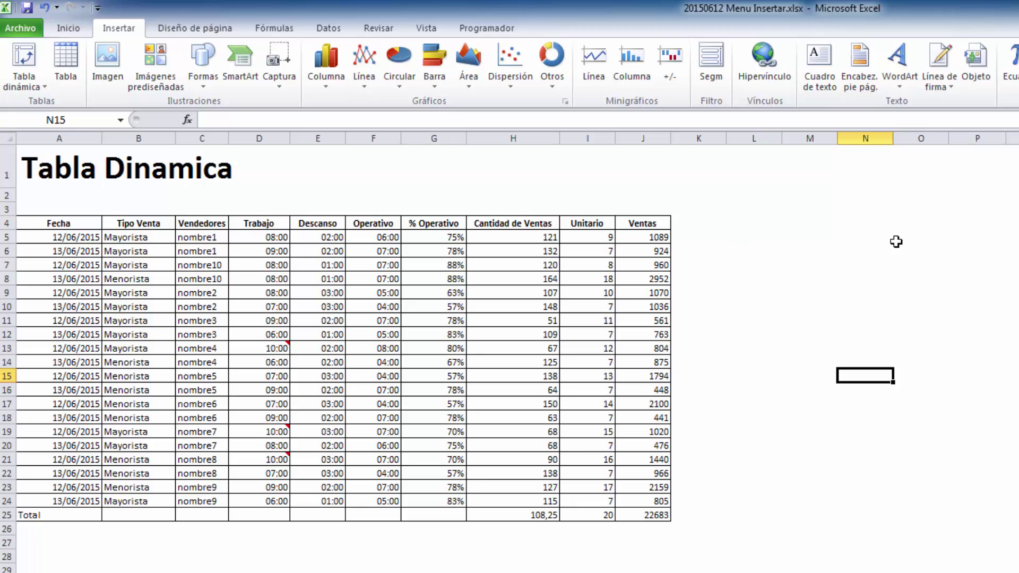
Examine the extent of the source table from its headings through row 24, leaving out the Total row.
{"action": "left_click_drag", "start_coordinate": [49, 223], "coordinate": [669, 507]}
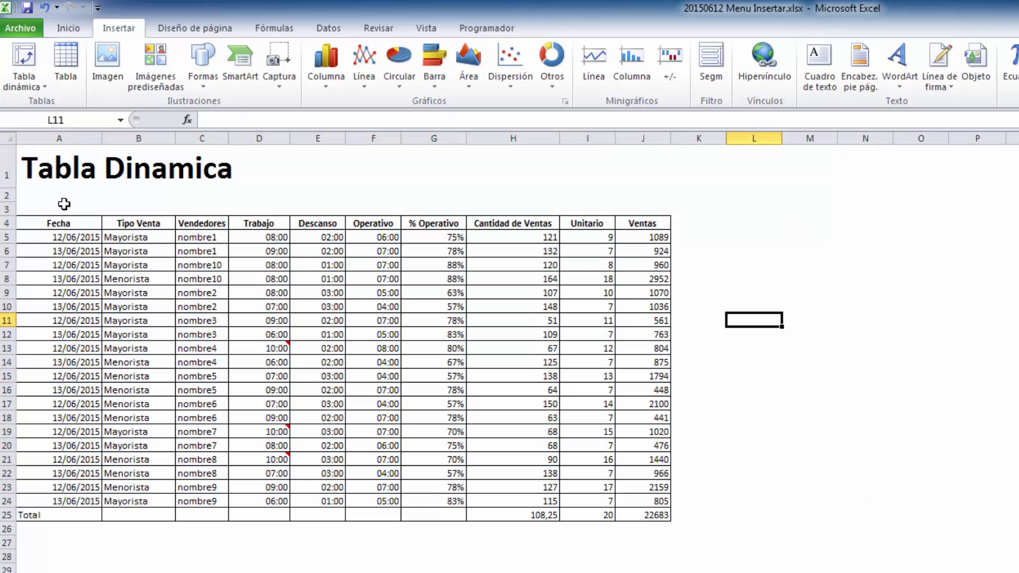
{"action": "left_click_drag", "start_coordinate": [63, 225], "coordinate": [663, 509]}
{"action": "left_click", "coordinate": [152, 314]}
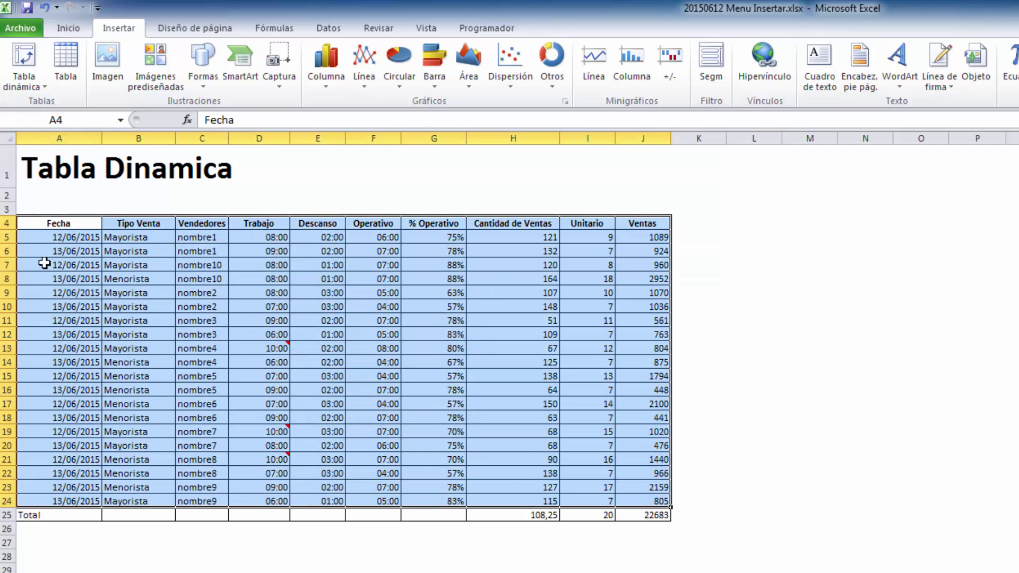
{"action": "left_click_drag", "start_coordinate": [60, 239], "coordinate": [618, 489]}
{"action": "left_click", "coordinate": [701, 447]}
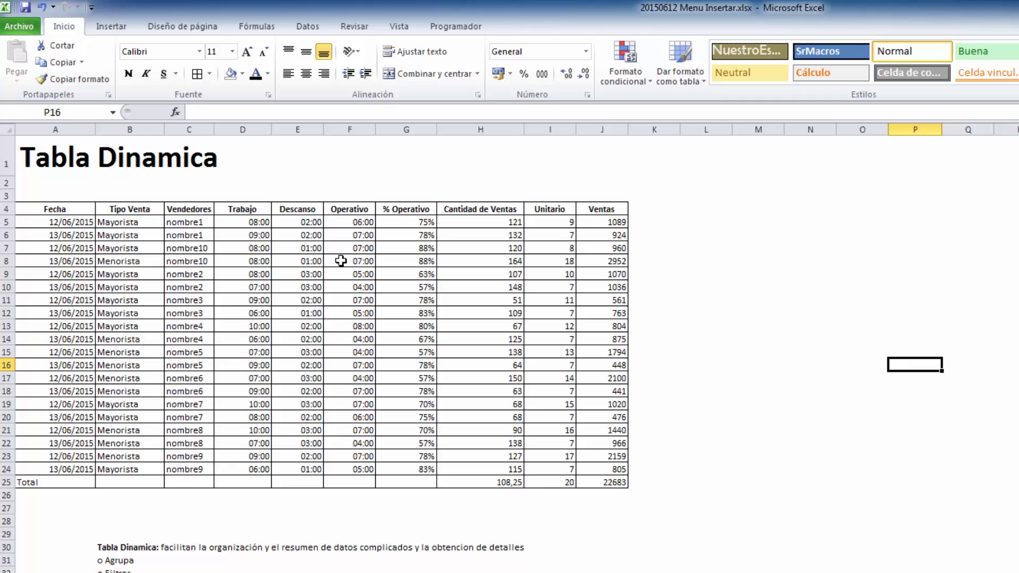
Start a new pivot table with the range A4:J29 on the Tabla Dinamica sheet as its source data.
{"action": "left_click", "coordinate": [100, 27]}
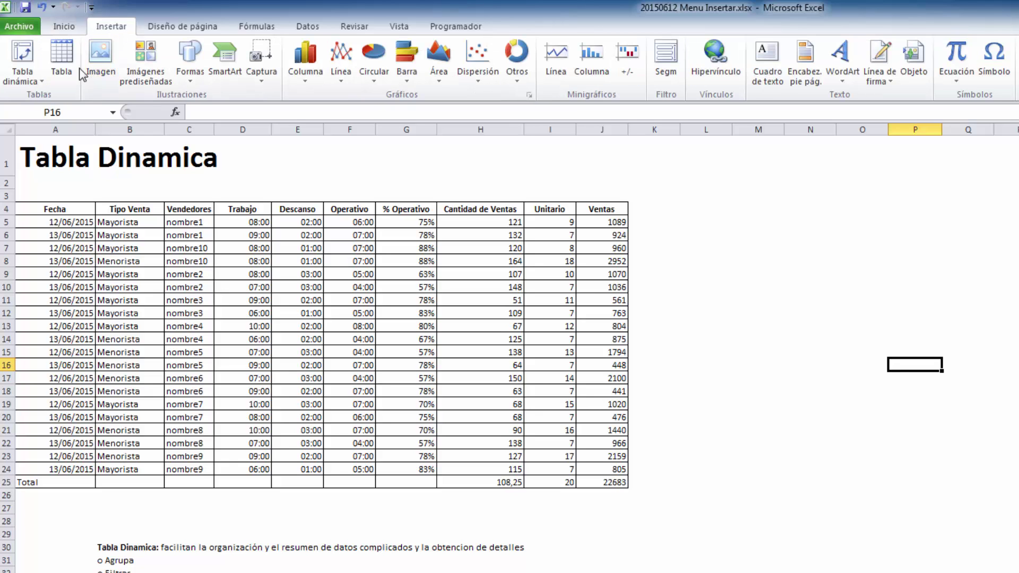
{"action": "left_click", "coordinate": [22, 56]}
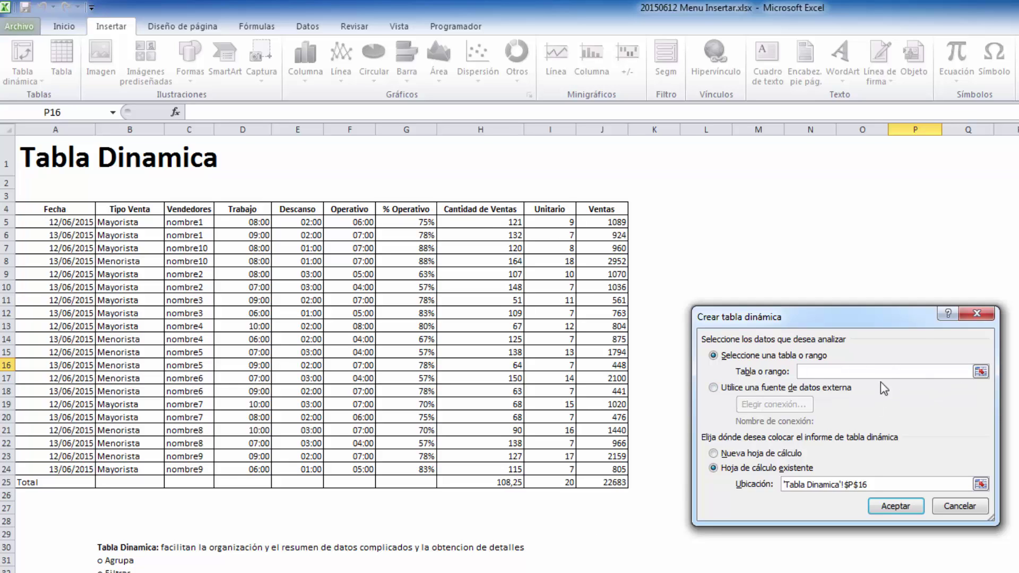
{"action": "left_click", "coordinate": [906, 373]}
{"action": "left_click", "coordinate": [981, 372]}
{"action": "left_click_drag", "start_coordinate": [32, 209], "coordinate": [619, 531]}
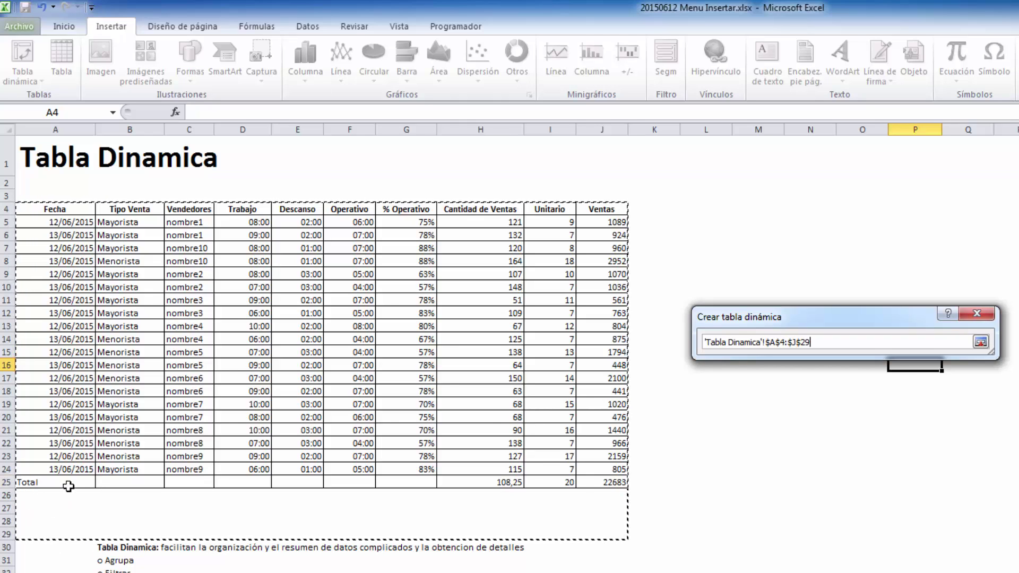
{"action": "left_click", "coordinate": [979, 342]}
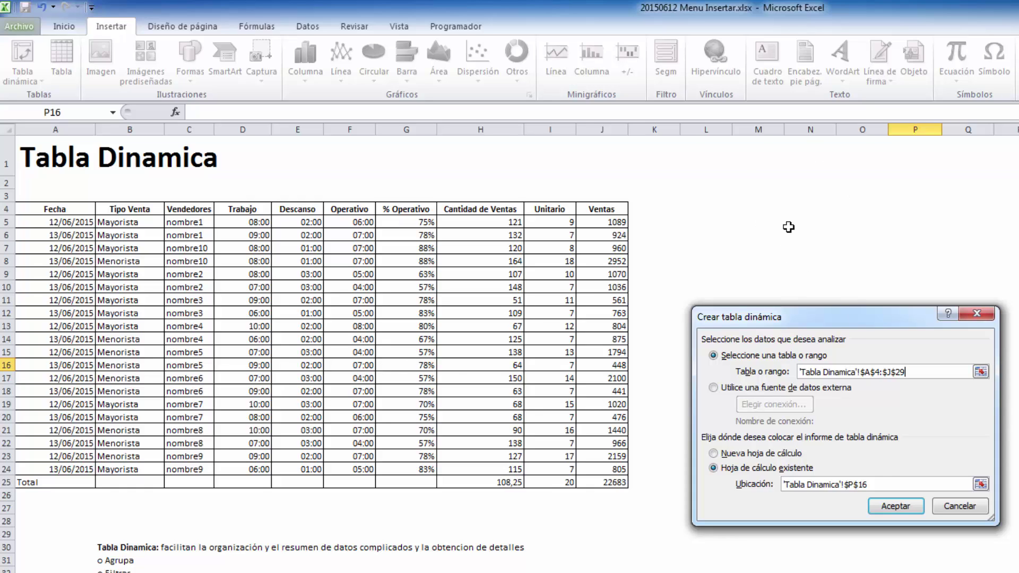
Place the pivot table report at cell M4 of the existing worksheet and create it.
{"action": "left_click", "coordinate": [889, 483]}
{"action": "left_click", "coordinate": [734, 206]}
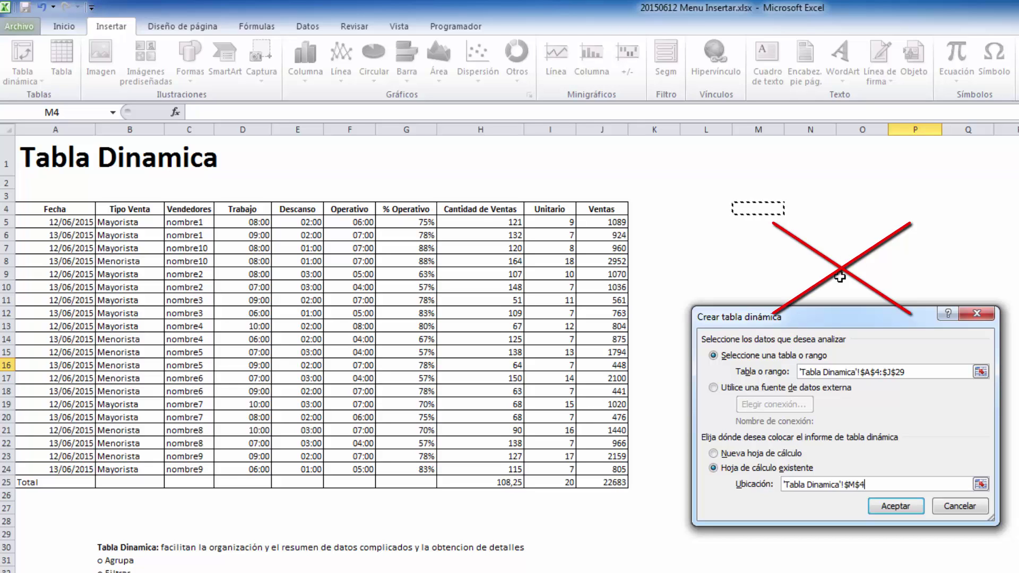
{"action": "left_click", "coordinate": [894, 509]}
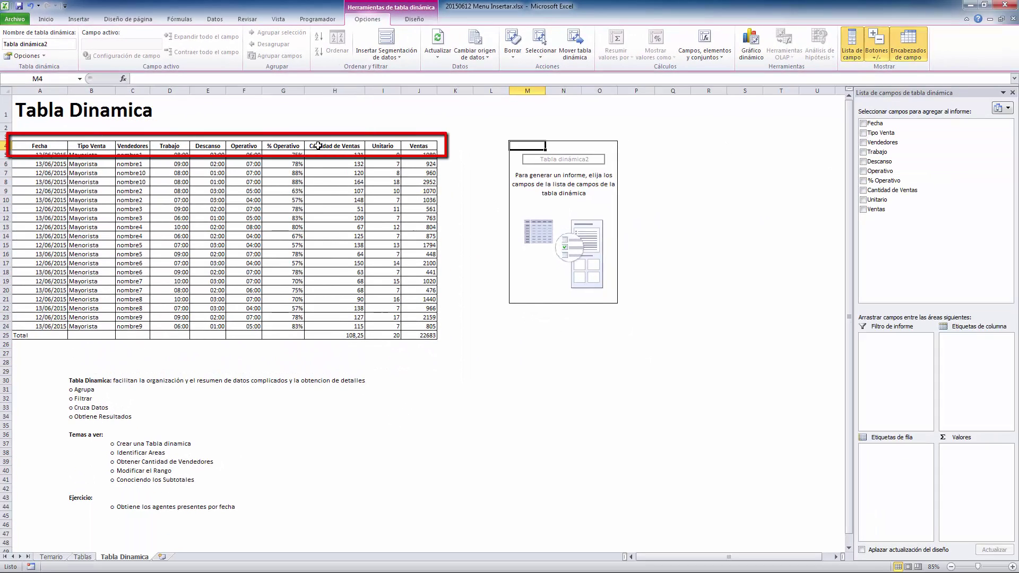
Compare the source table's column headings with the pivot field list and examine the empty columns beside the table.
{"action": "left_click", "coordinate": [375, 198]}
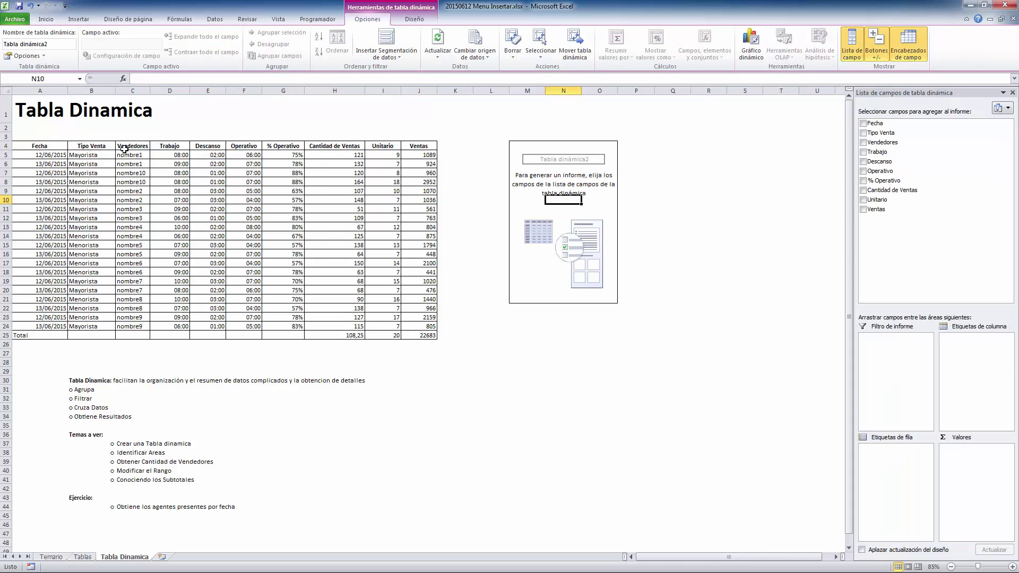
{"action": "left_click", "coordinate": [163, 147]}
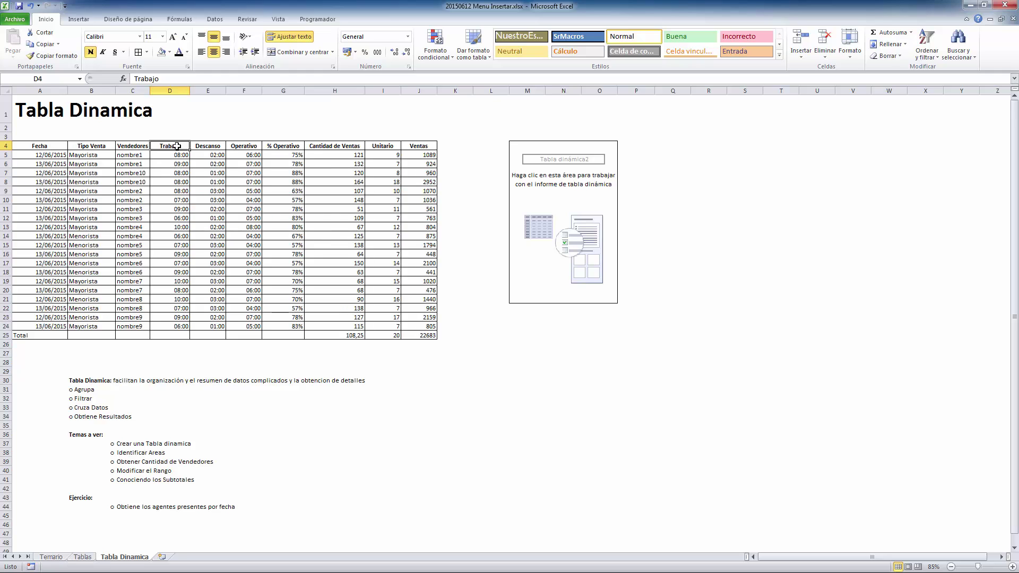
{"action": "left_click", "coordinate": [493, 143]}
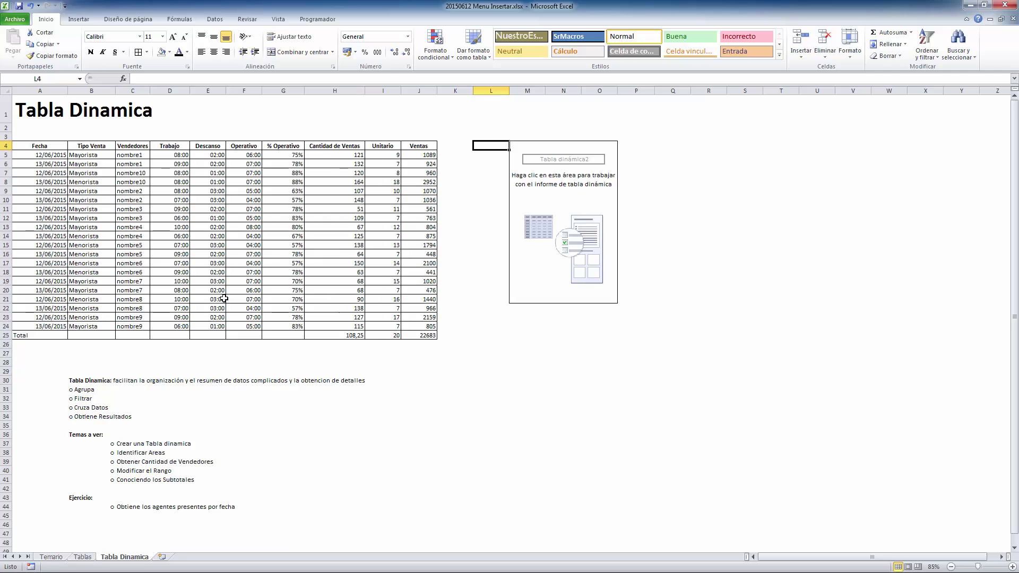
{"action": "left_click", "coordinate": [503, 88]}
{"action": "left_click_drag", "start_coordinate": [503, 88], "coordinate": [565, 89]}
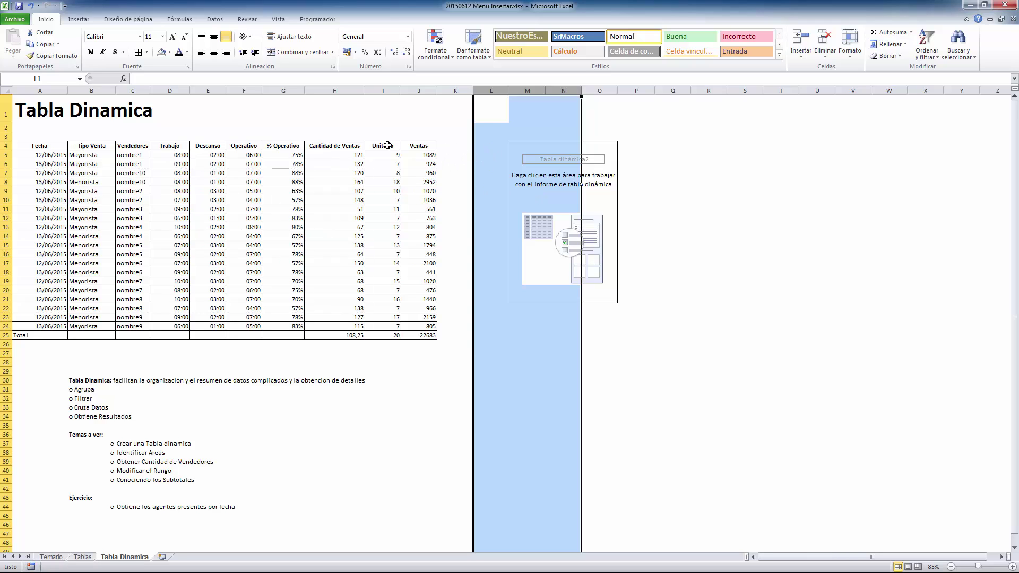
{"action": "left_click", "coordinate": [456, 89]}
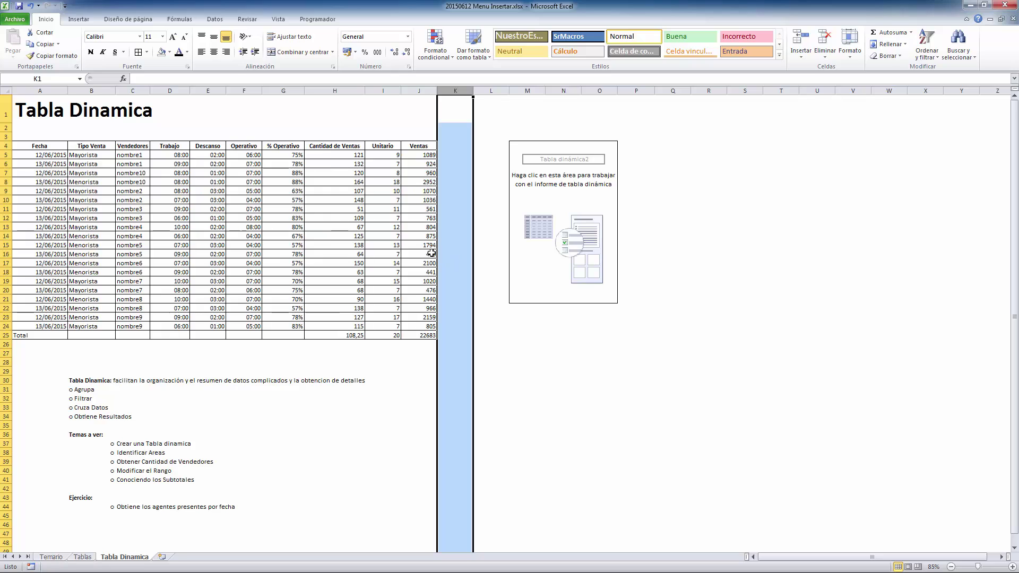
{"action": "left_click", "coordinate": [463, 144]}
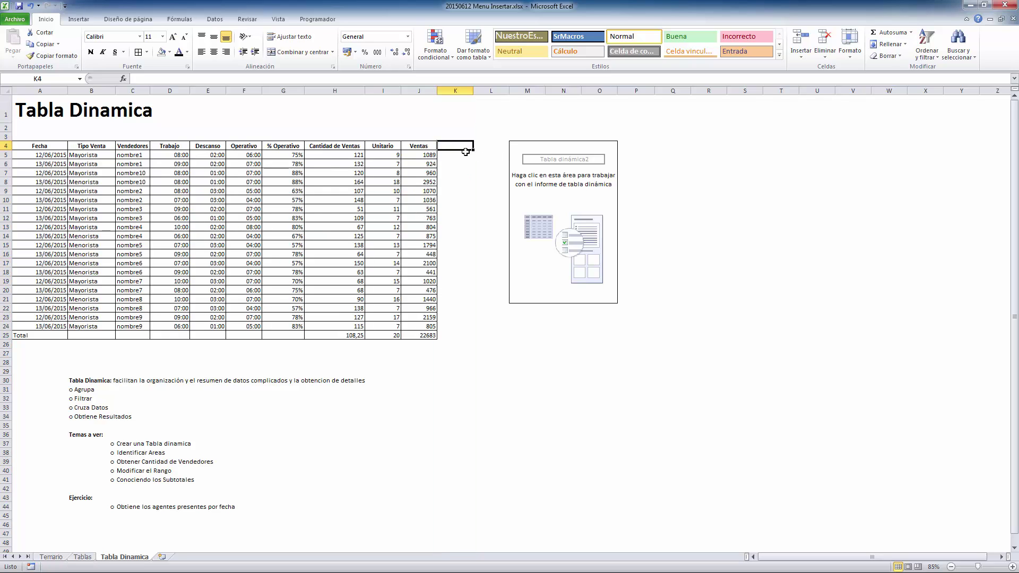
Examine the first seller's rows and the Tipo Venta column in relation to the pivot table's values and report filter areas.
{"action": "left_click", "coordinate": [563, 200]}
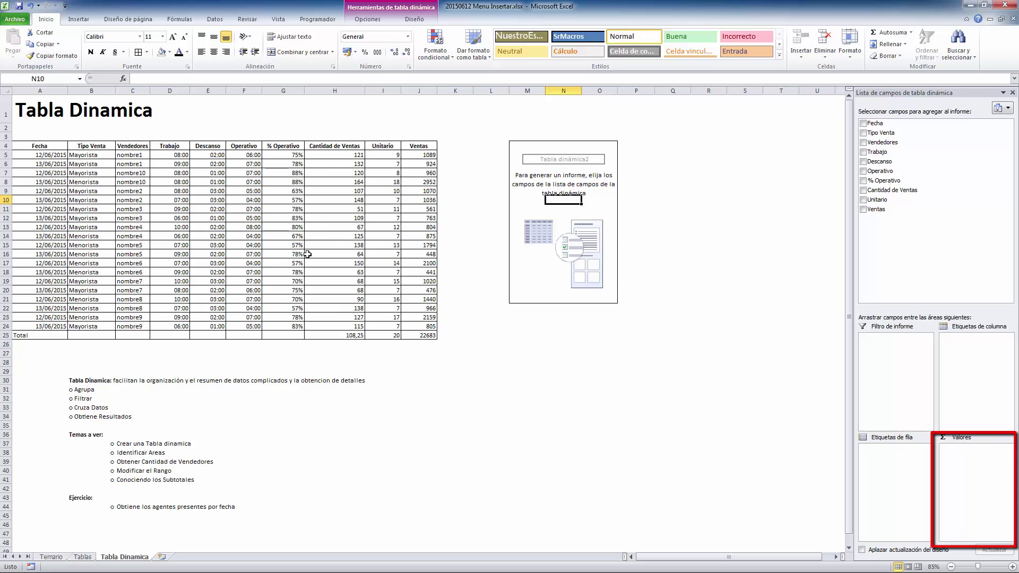
{"action": "left_click_drag", "start_coordinate": [130, 154], "coordinate": [420, 165]}
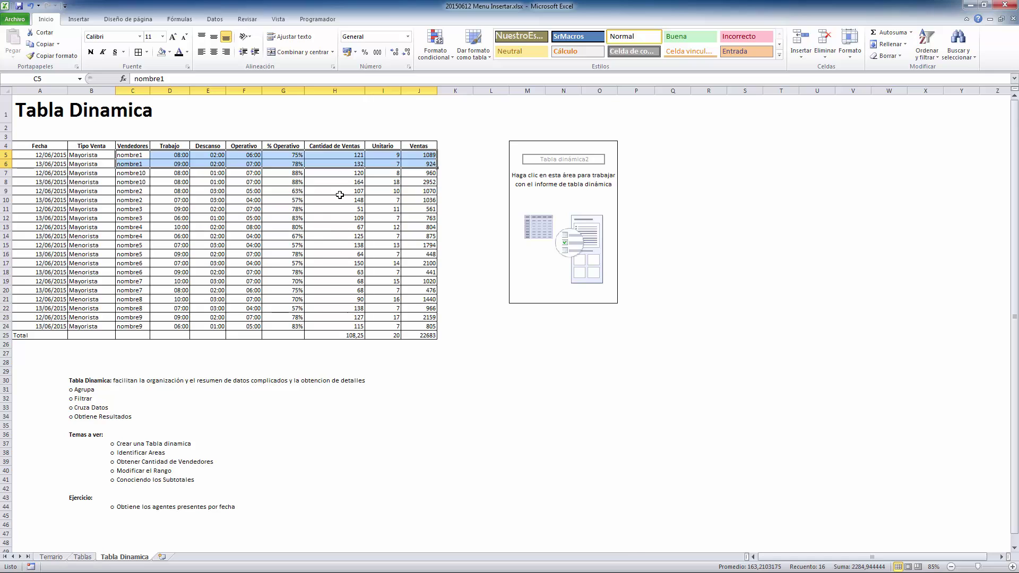
{"action": "left_click", "coordinate": [599, 236]}
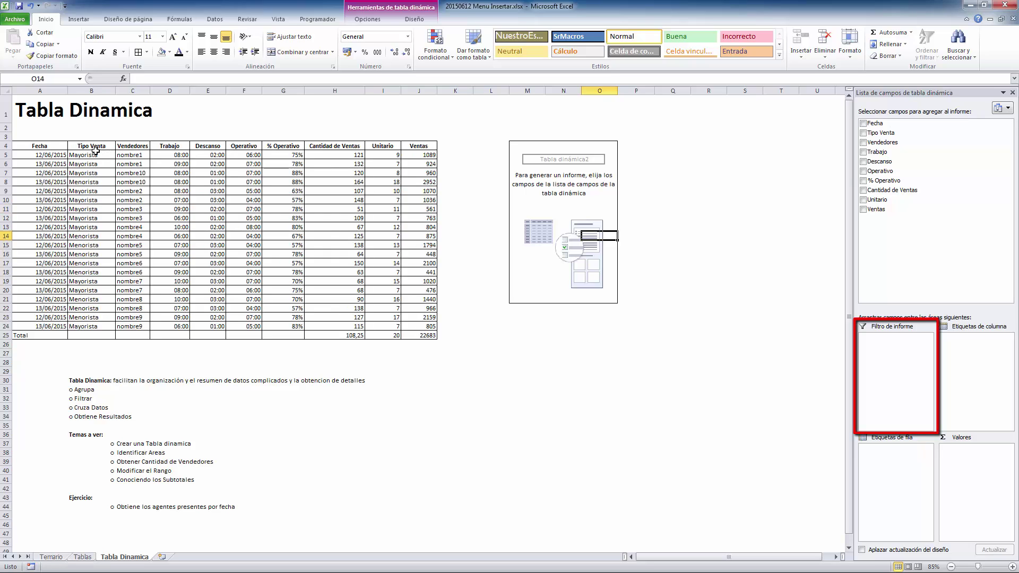
{"action": "left_click_drag", "start_coordinate": [92, 154], "coordinate": [86, 327]}
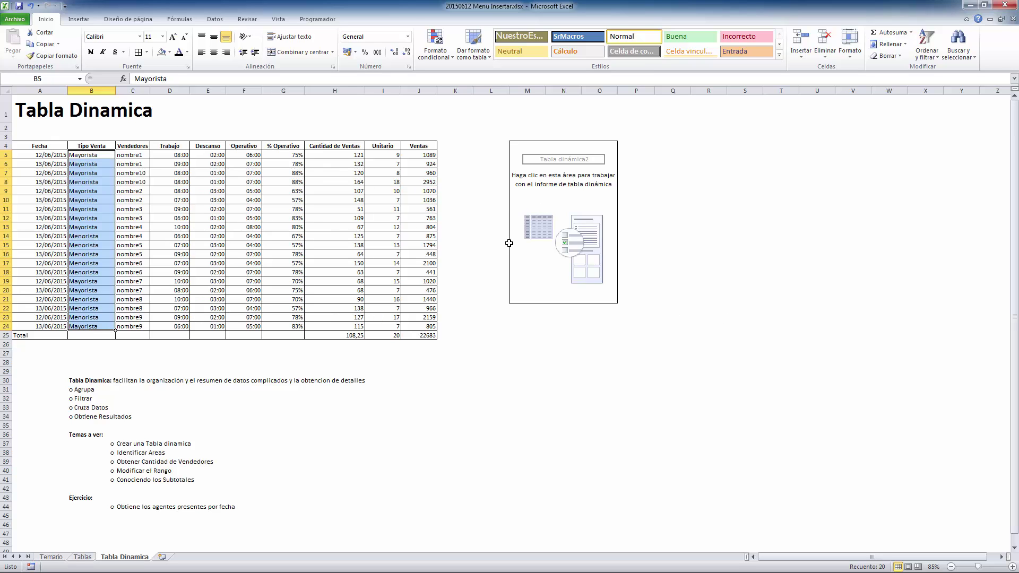
Exclude the (en blanco) item from the pivot table's Vendedores field and add the field as a report filter.
{"action": "left_click", "coordinate": [527, 249]}
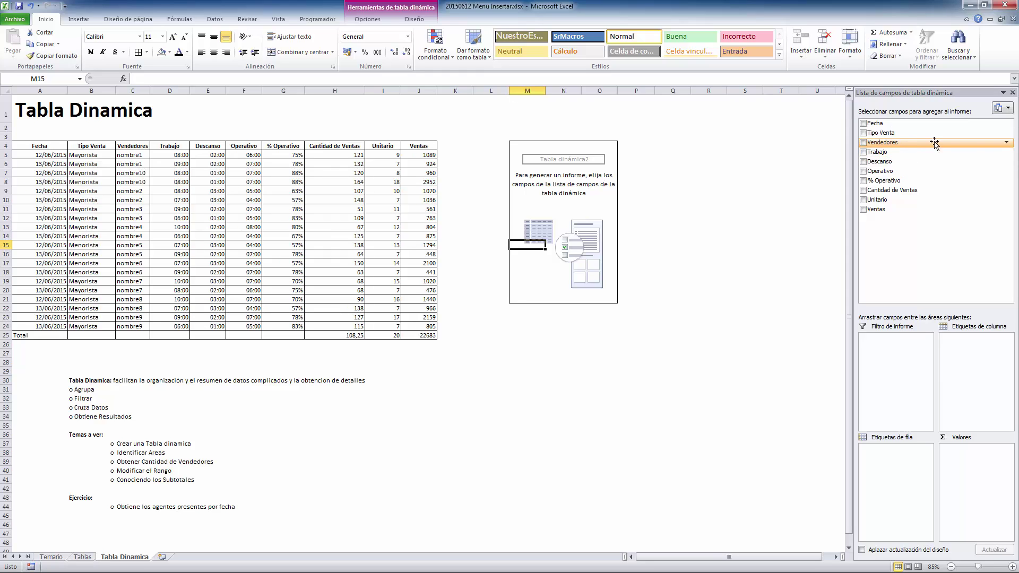
{"action": "left_click", "coordinate": [1006, 143]}
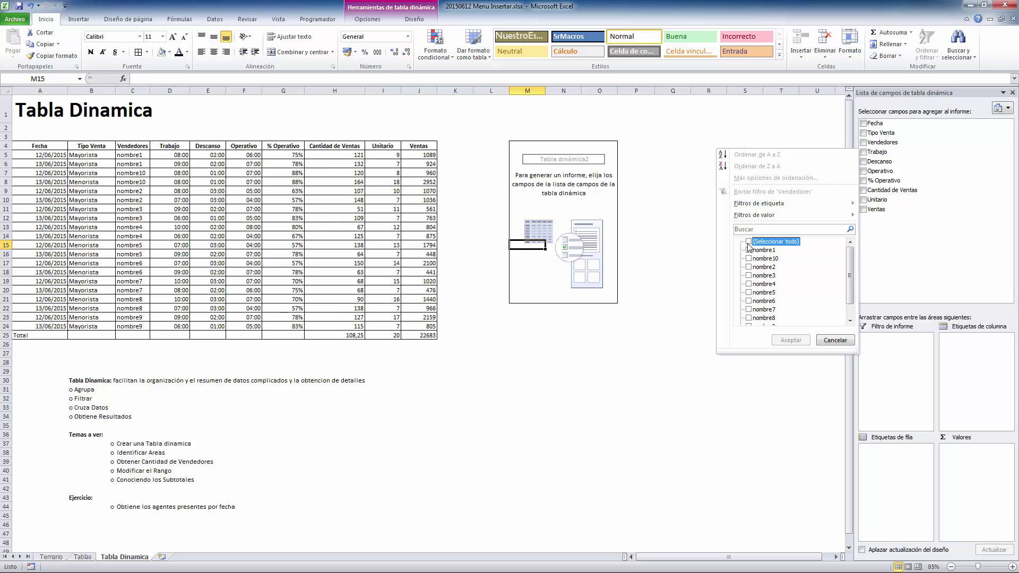
{"action": "scroll", "coordinate": [774, 301], "scroll_direction": "down", "scroll_amount": 1}
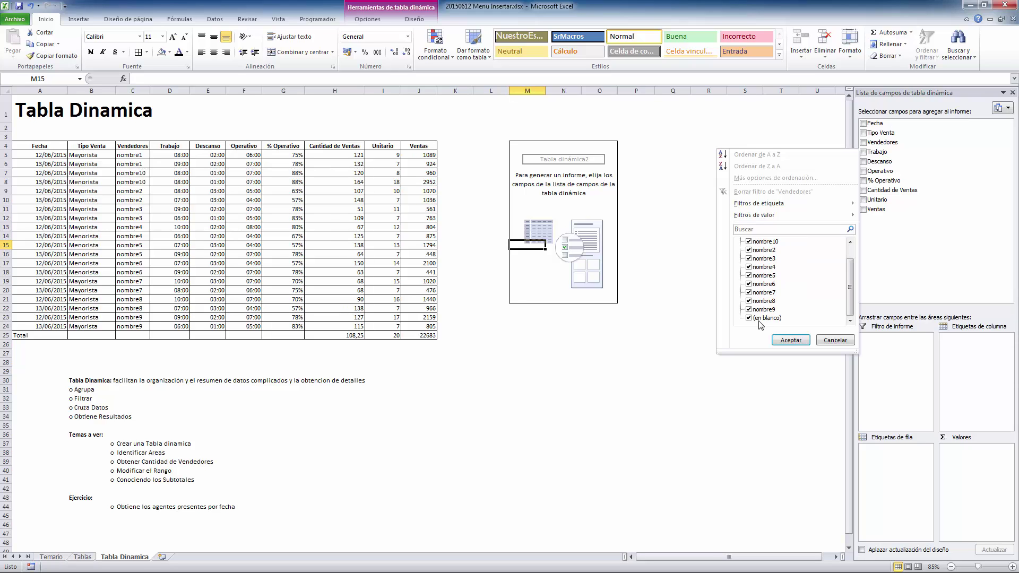
{"action": "left_click", "coordinate": [764, 318]}
{"action": "left_click", "coordinate": [800, 343]}
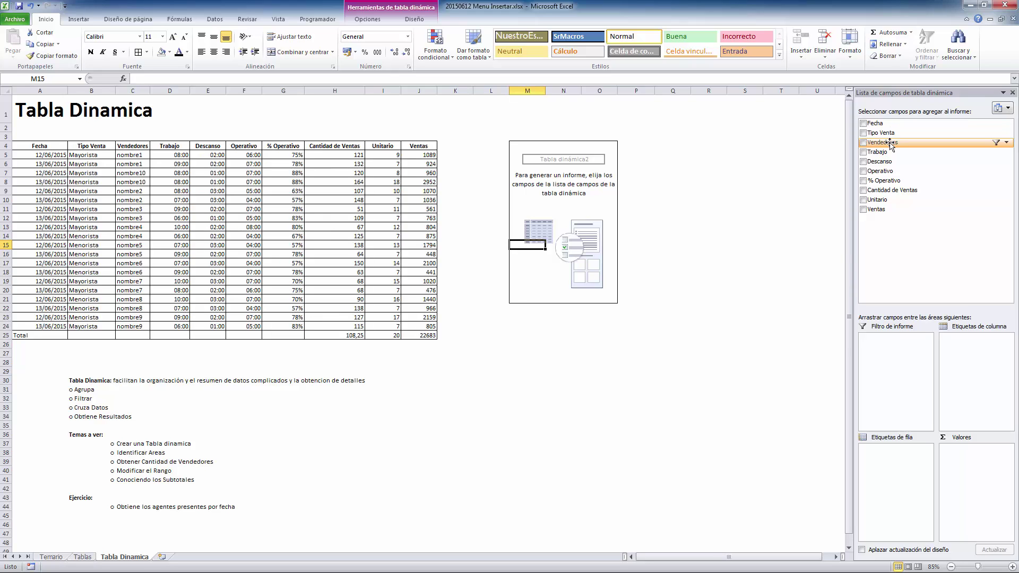
{"action": "left_click_drag", "start_coordinate": [890, 144], "coordinate": [898, 360]}
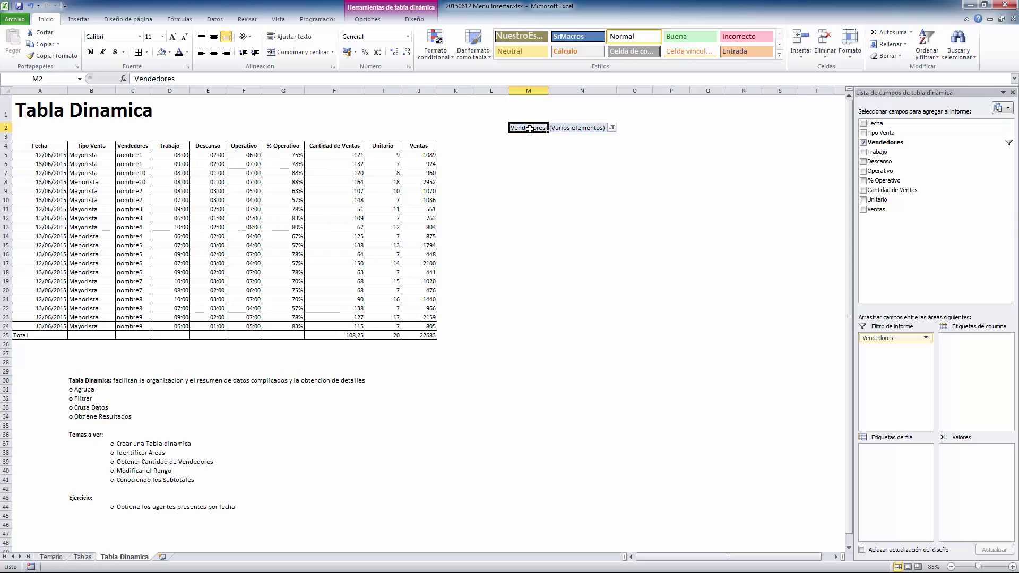
Review the items selected in the Vendedores report filter and close its list without applying changes.
{"action": "left_click", "coordinate": [532, 144]}
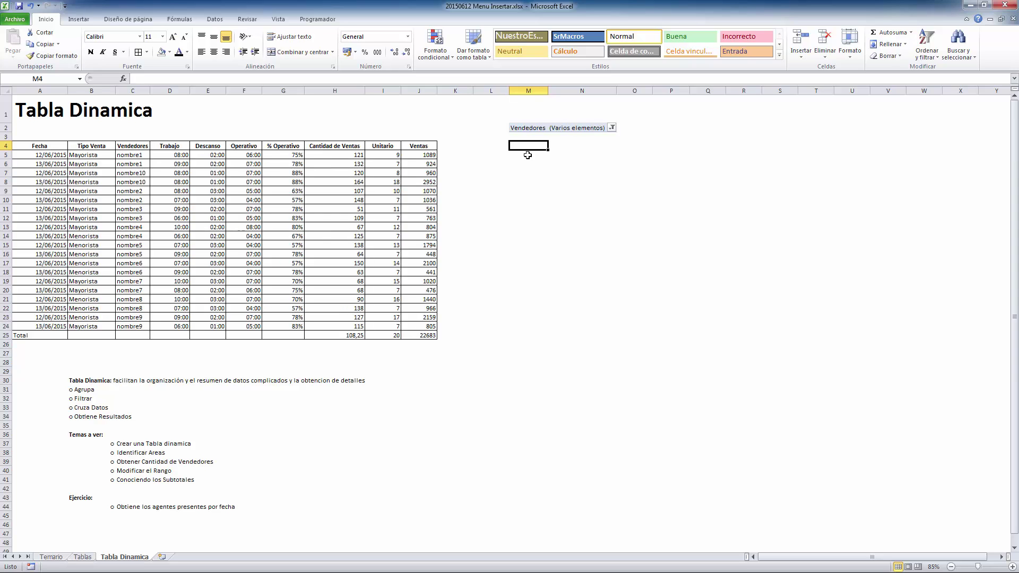
{"action": "left_click", "coordinate": [612, 127]}
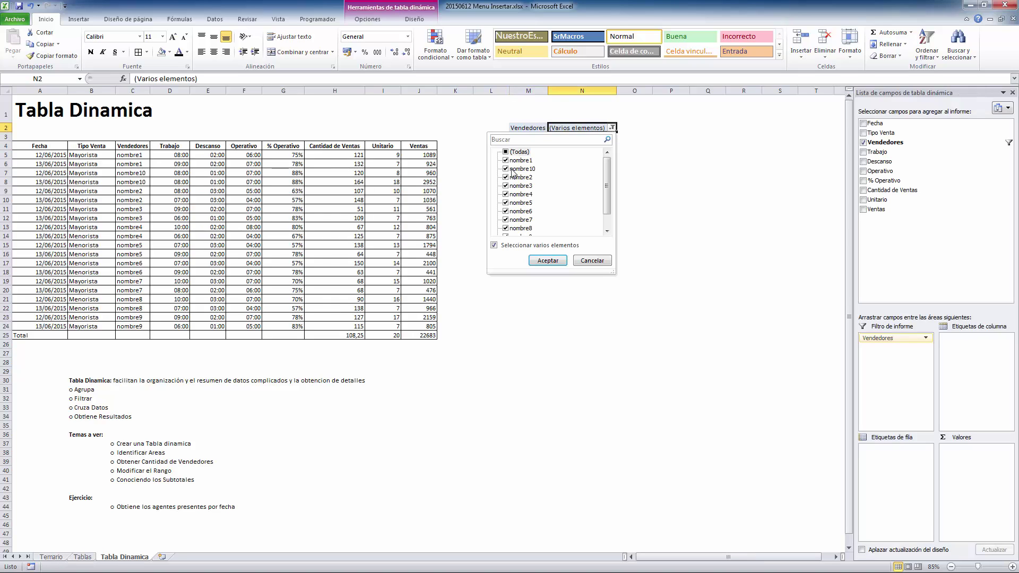
{"action": "left_click_drag", "start_coordinate": [606, 175], "coordinate": [607, 199]}
{"action": "left_click", "coordinate": [592, 260]}
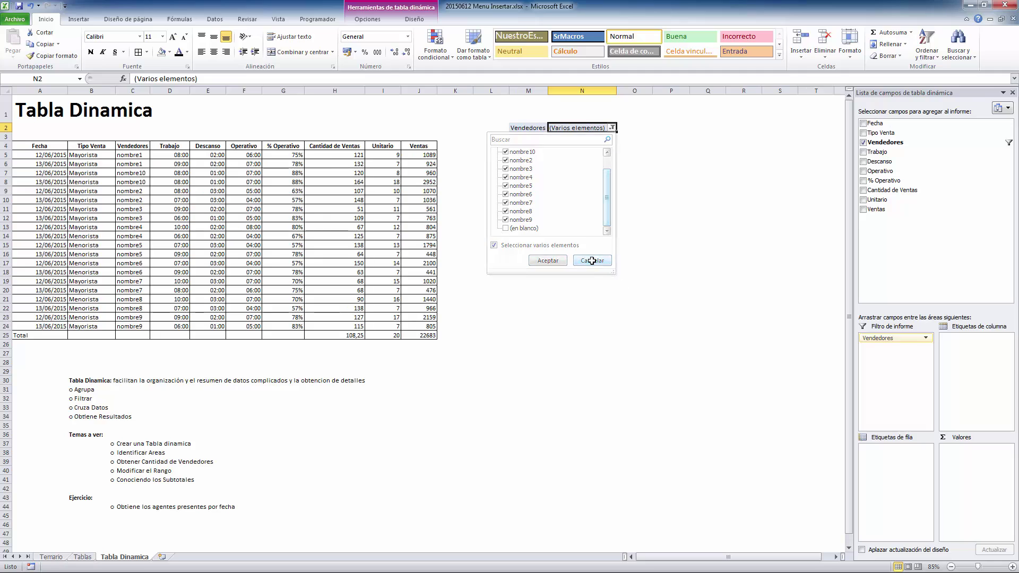
Move the Vendedores field from the report filter to the column labels and examine the seller names laid out across the sheet.
{"action": "left_click_drag", "start_coordinate": [881, 339], "coordinate": [972, 347]}
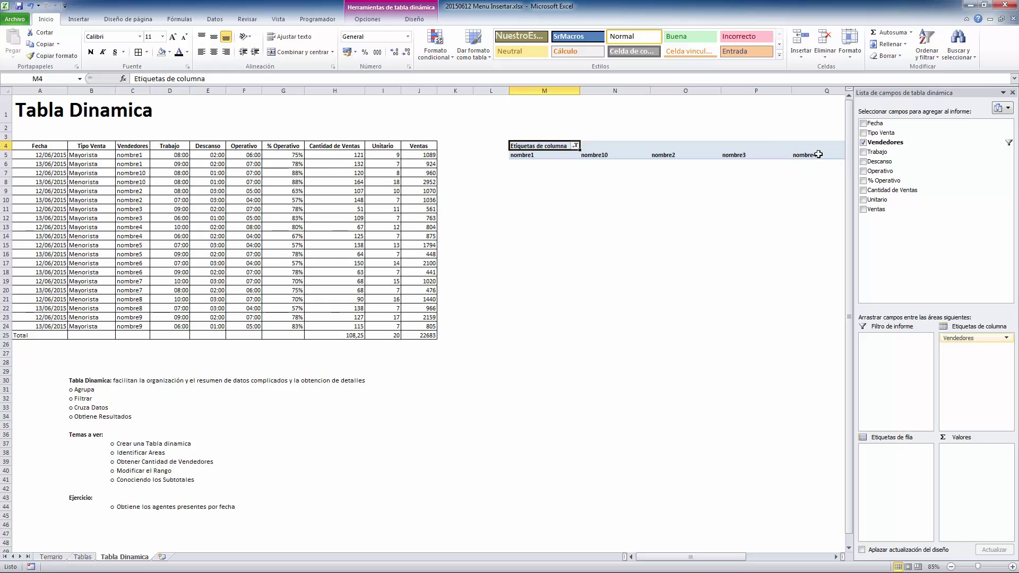
{"action": "left_click", "coordinate": [523, 158]}
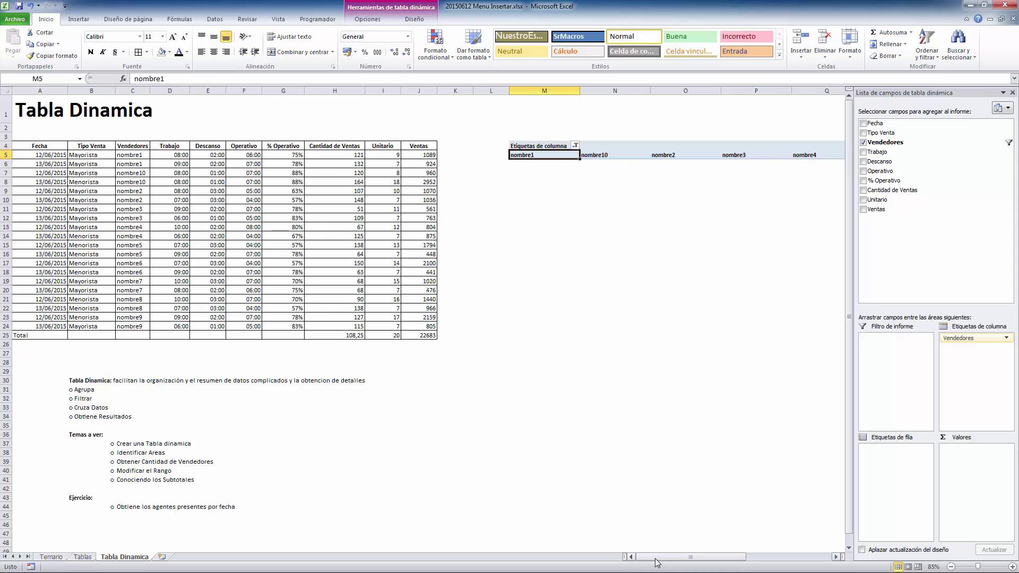
{"action": "mouse_move", "coordinate": [655, 559]}
{"action": "left_mouse_down"}
{"action": "mouse_move", "coordinate": [760, 557]}
{"action": "mouse_move", "coordinate": [638, 557]}
{"action": "left_mouse_up"}
Move the Vendedores field from the column labels to the row labels and review the list from nombre1 to nombre9.
{"action": "left_click_drag", "start_coordinate": [974, 343], "coordinate": [887, 493]}
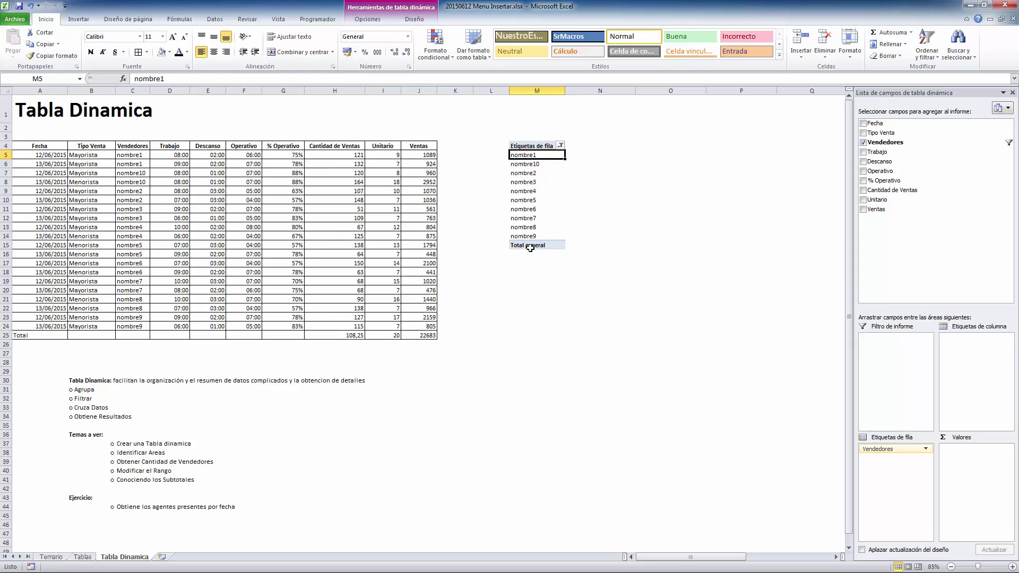
{"action": "left_click", "coordinate": [526, 139]}
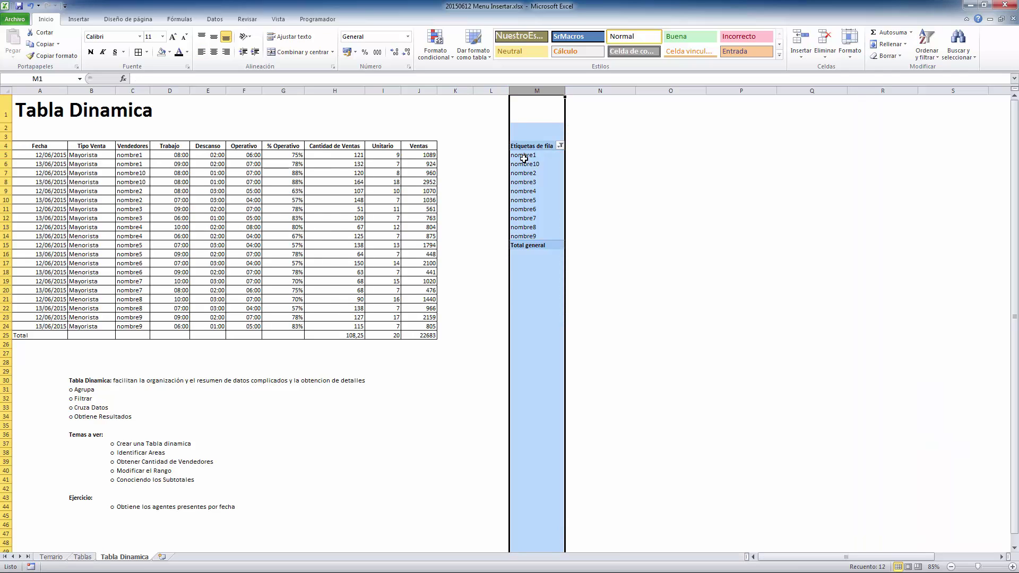
{"action": "left_click", "coordinate": [524, 228]}
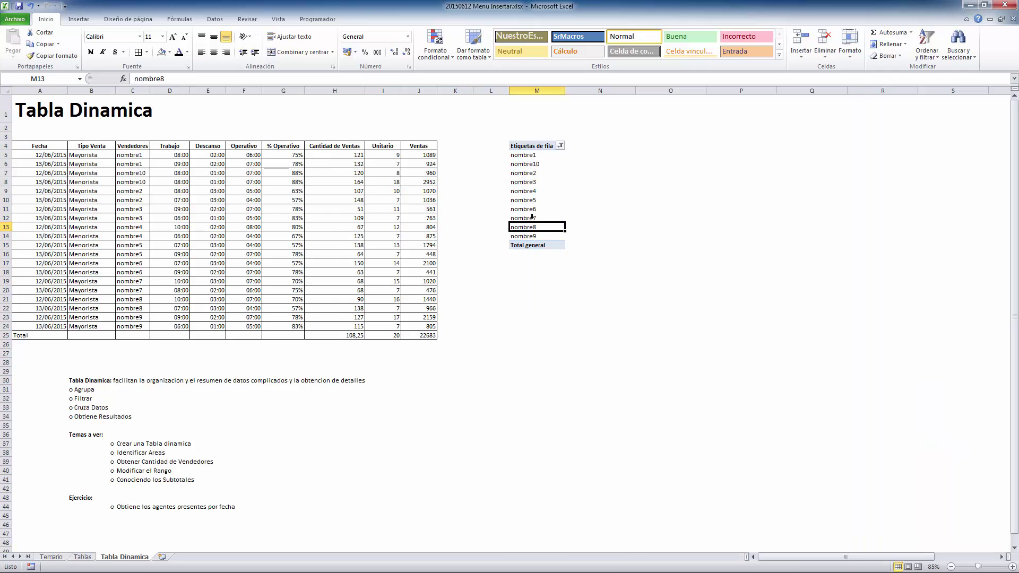
{"action": "left_click", "coordinate": [515, 155]}
{"action": "left_click_drag", "start_coordinate": [527, 236], "coordinate": [522, 155]}
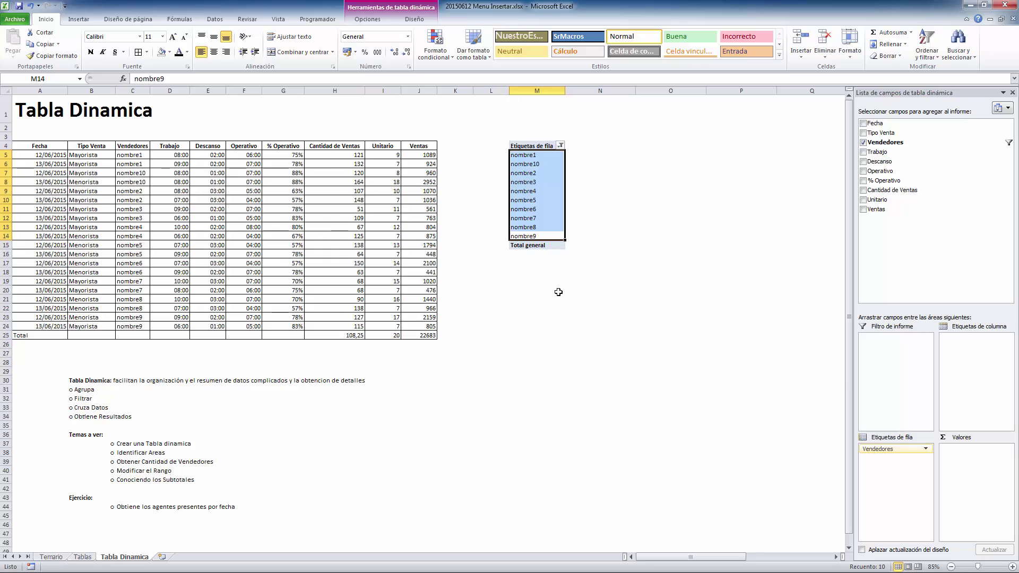
{"action": "key", "text": "Return"}
{"action": "key", "text": "Return"}
{"action": "key", "text": "Return"}
{"action": "key", "text": "Return"}
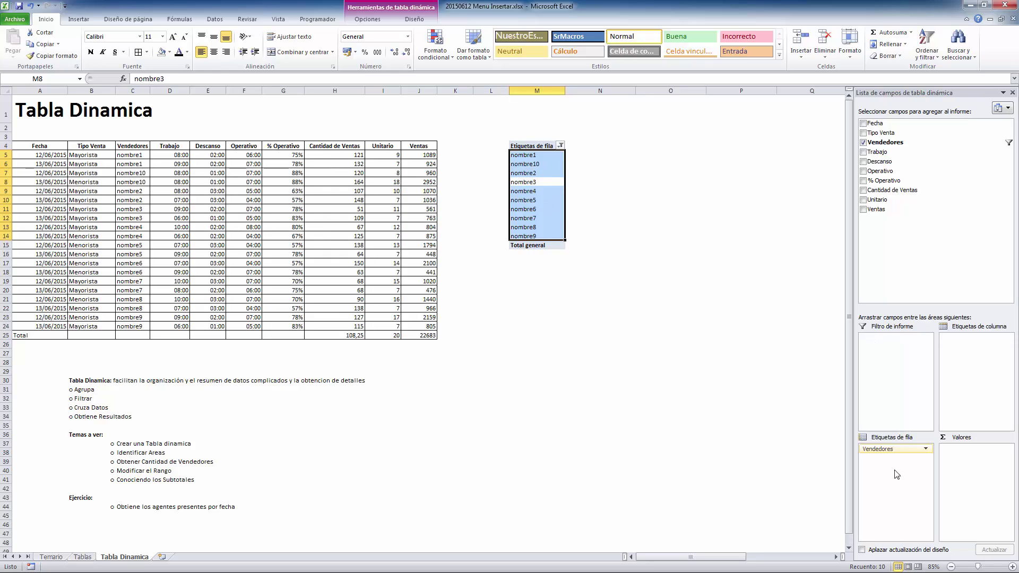
Move the Vendedores field to the values area and compare its count with the source table's Vendedores column.
{"action": "left_click_drag", "start_coordinate": [889, 450], "coordinate": [952, 455]}
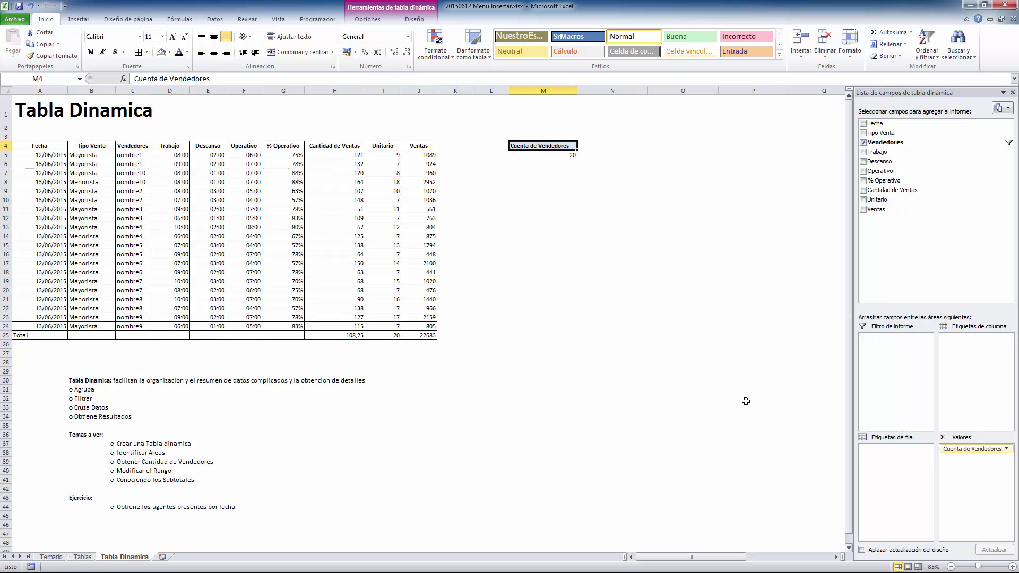
{"action": "left_click", "coordinate": [557, 154]}
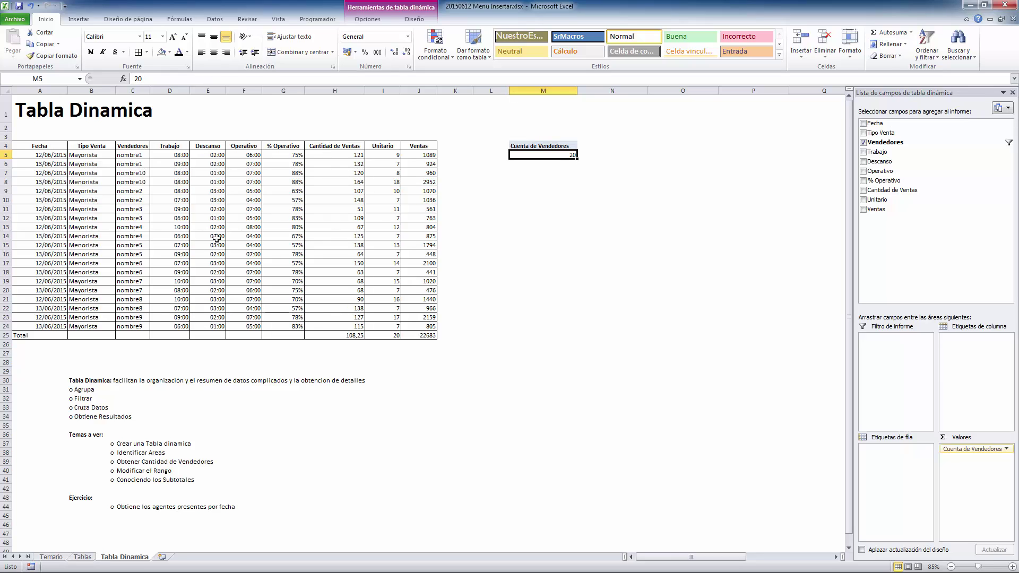
{"action": "left_click", "coordinate": [129, 155]}
{"action": "key", "text": "ctrl+shift+Down"}
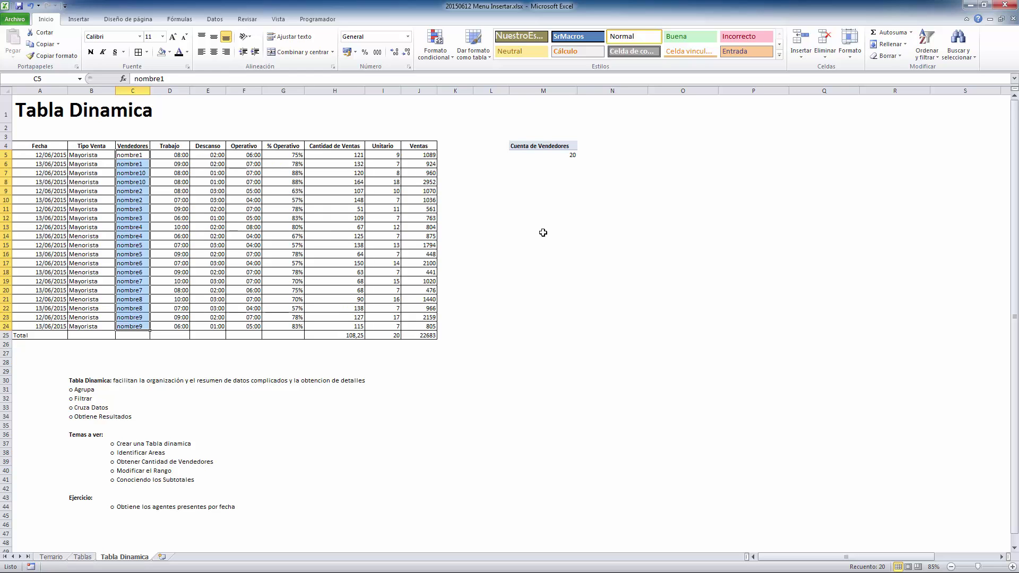
{"action": "left_click", "coordinate": [541, 155]}
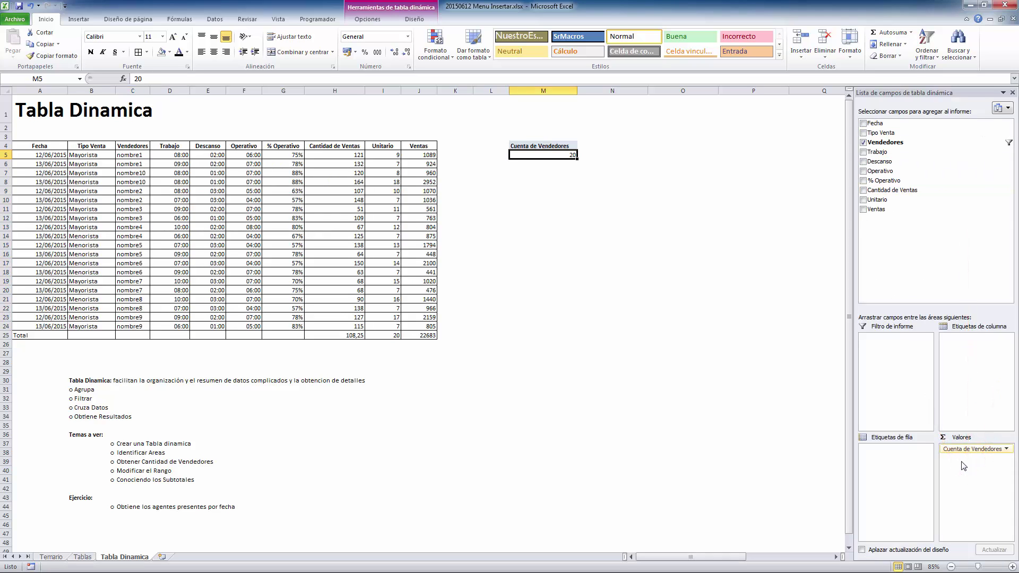
Clear the nombre3 entry in cell C12 of the source table and undo the deletion.
{"action": "left_click", "coordinate": [132, 218]}
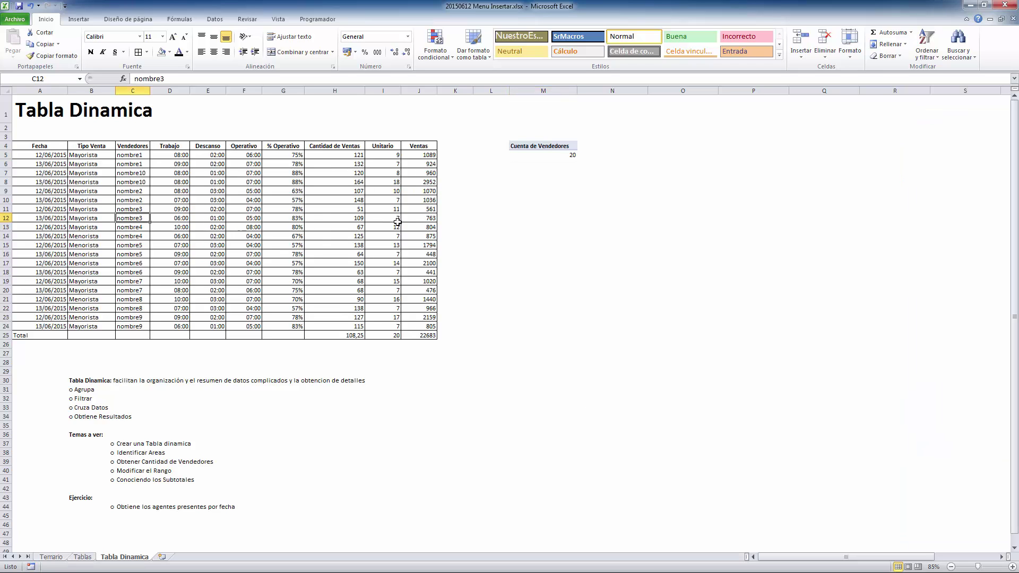
{"action": "key", "text": "Delete"}
{"action": "key", "text": "ctrl+z"}
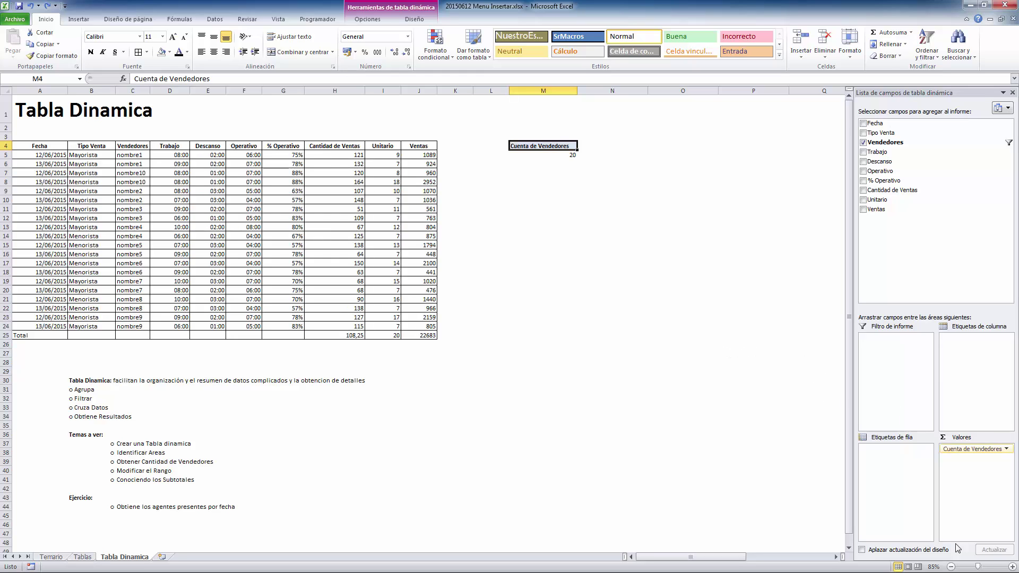
Place the Vendedores field in the row labels and add it to the values area as Cuenta de Vendedores.
{"action": "left_click_drag", "start_coordinate": [980, 448], "coordinate": [875, 532]}
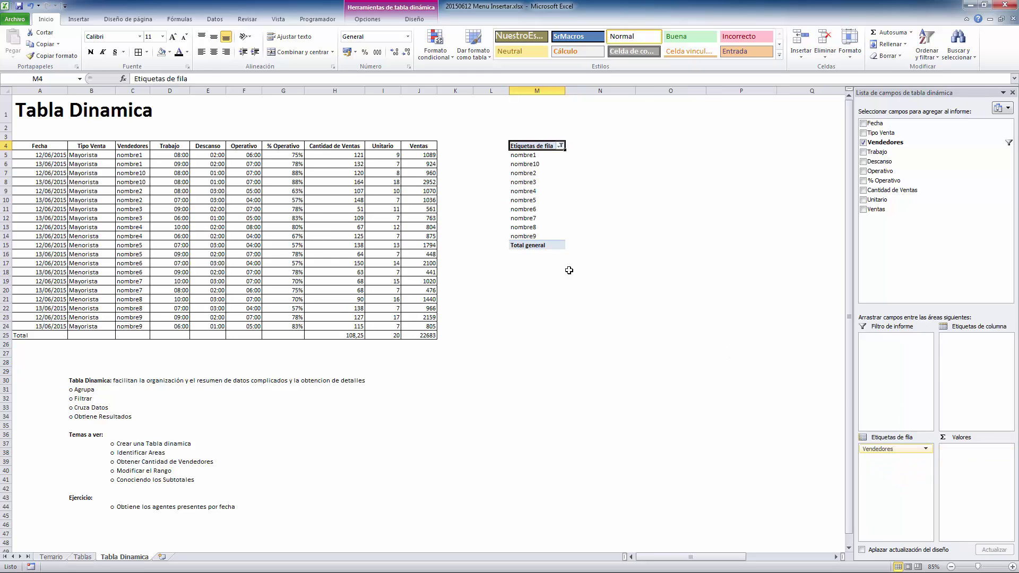
{"action": "left_click_drag", "start_coordinate": [891, 448], "coordinate": [883, 469]}
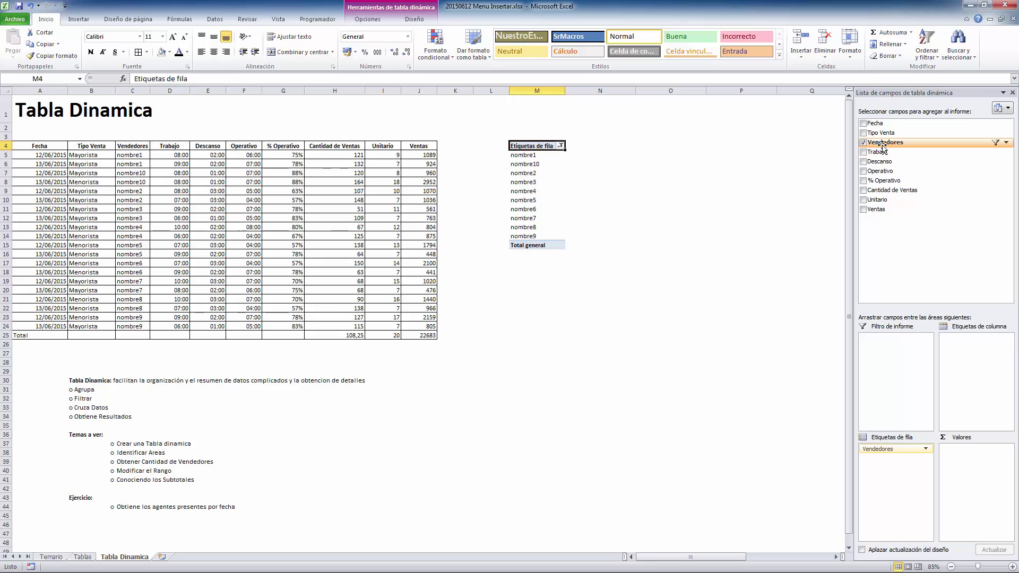
{"action": "left_click_drag", "start_coordinate": [884, 149], "coordinate": [984, 474]}
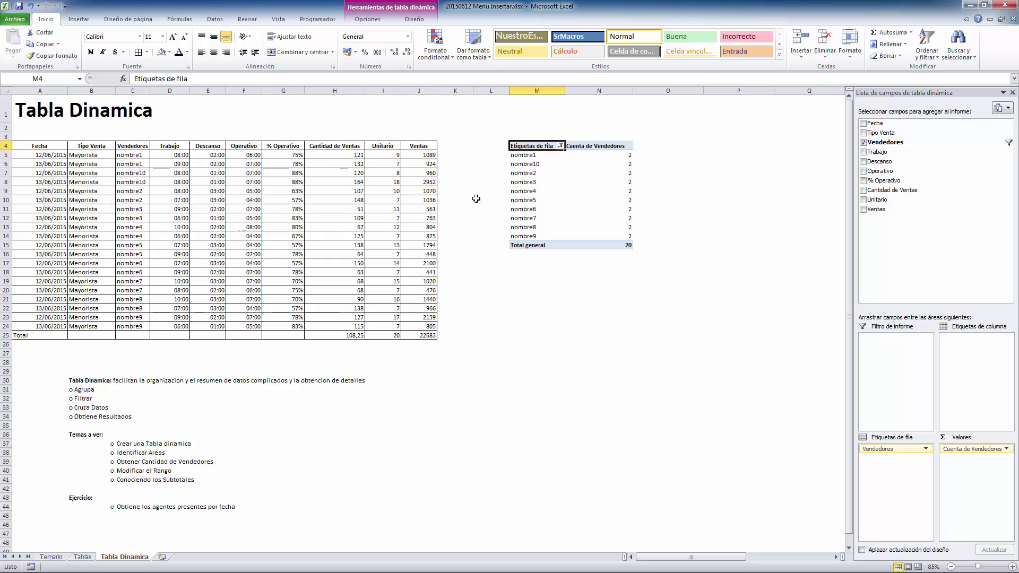
{"action": "left_click", "coordinate": [618, 200]}
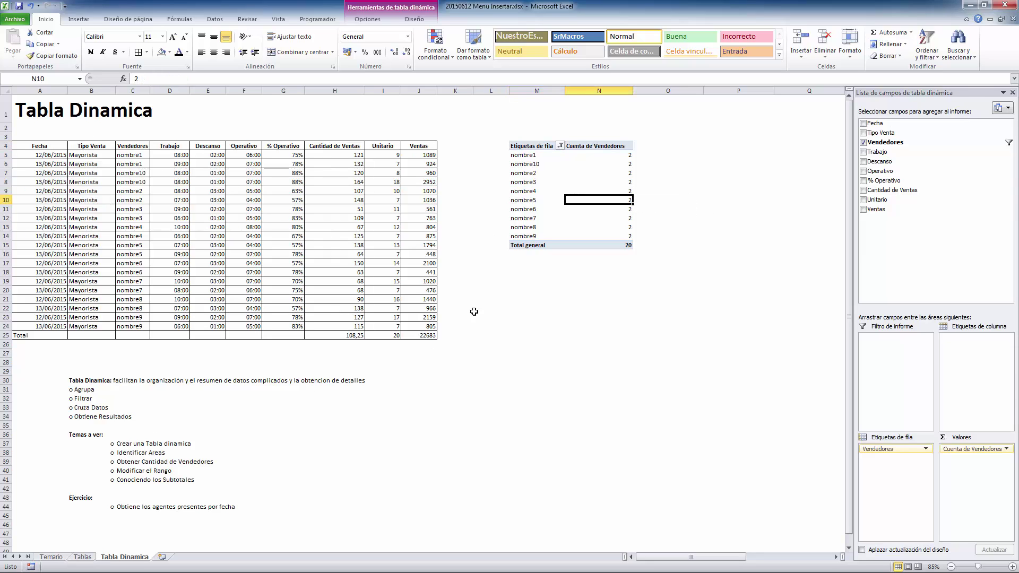
Review the topics Crear una Tabla dinamica and Identificar Areas and return to the pivot table's row labels.
{"action": "left_click", "coordinate": [134, 444]}
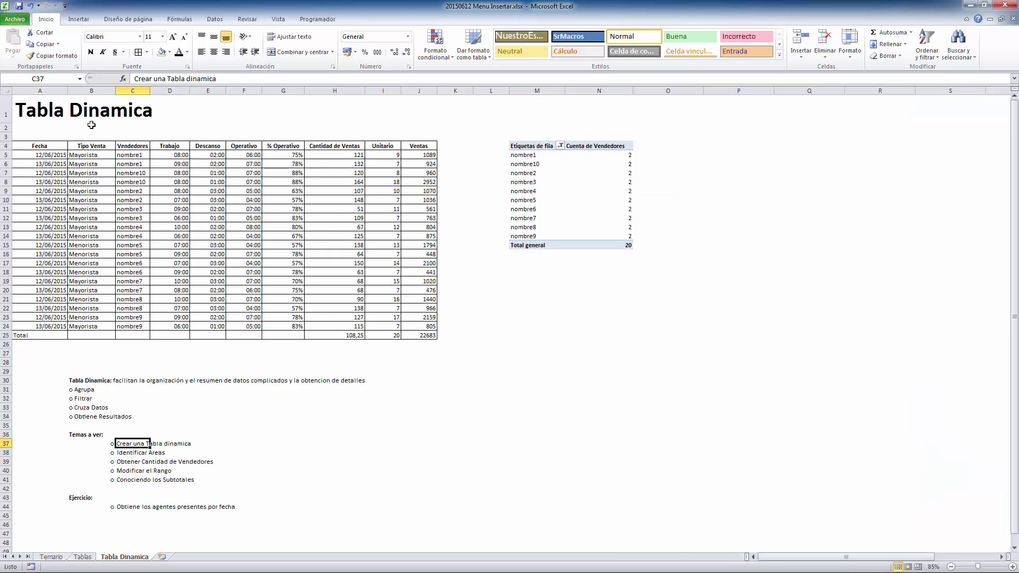
{"action": "left_click", "coordinate": [123, 452]}
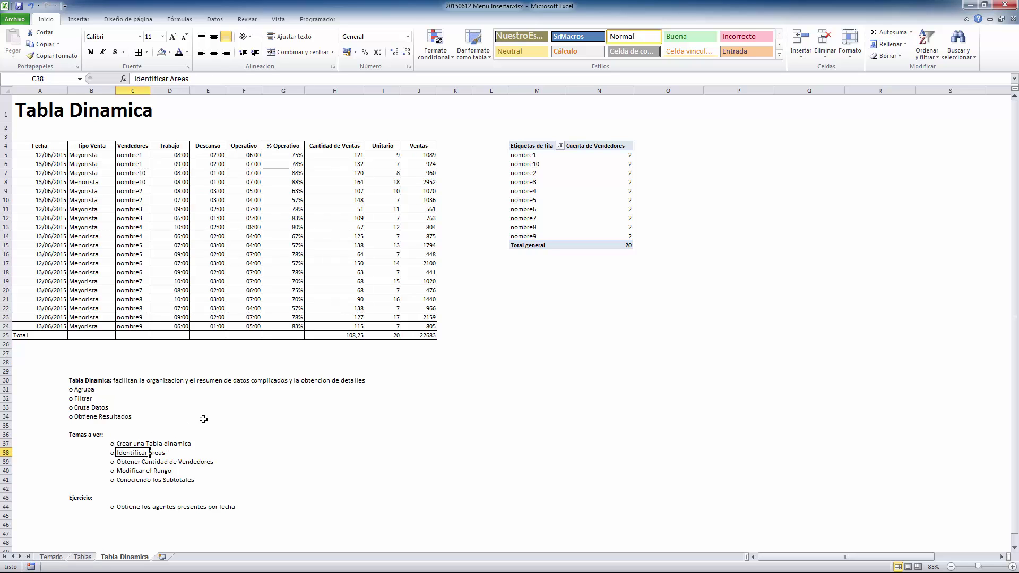
{"action": "left_click", "coordinate": [561, 200]}
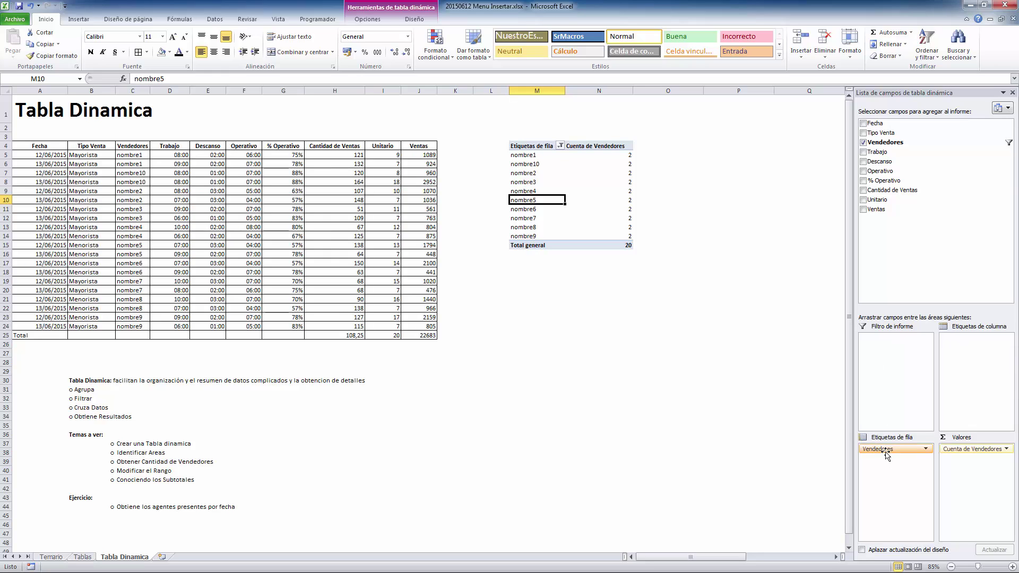
Try the Vendedores field as a report filter and as column labels, keeping its count in values, and return it to the row labels.
{"action": "left_click_drag", "start_coordinate": [885, 450], "coordinate": [892, 374]}
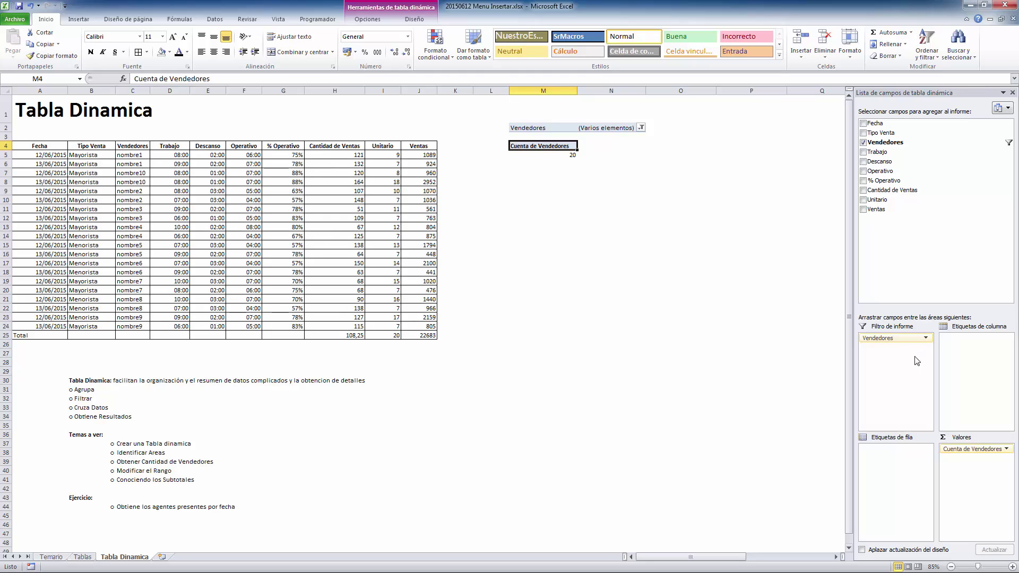
{"action": "left_click_drag", "start_coordinate": [886, 339], "coordinate": [904, 467]}
{"action": "left_click_drag", "start_coordinate": [882, 146], "coordinate": [980, 387]}
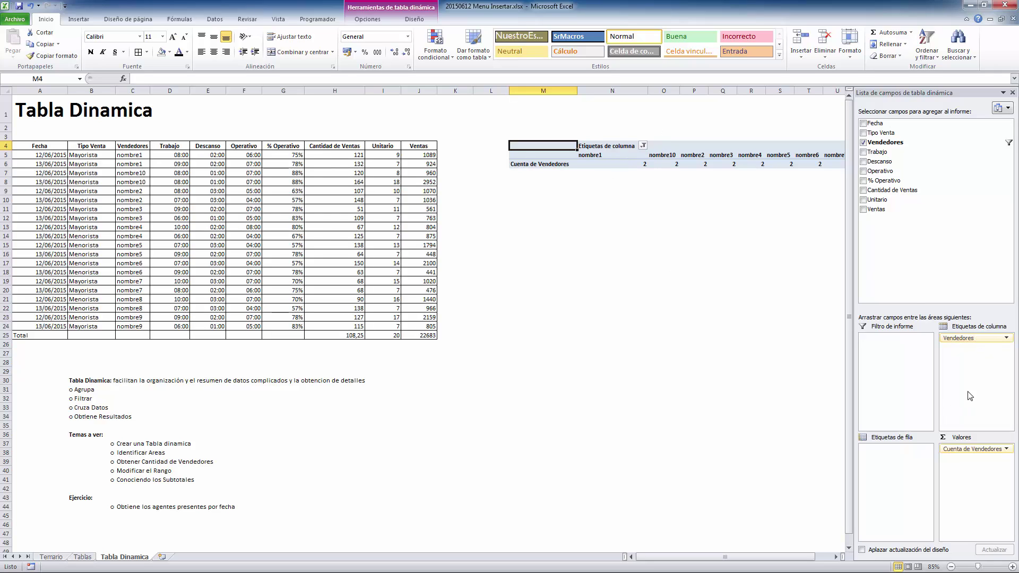
{"action": "left_click_drag", "start_coordinate": [976, 337], "coordinate": [860, 490]}
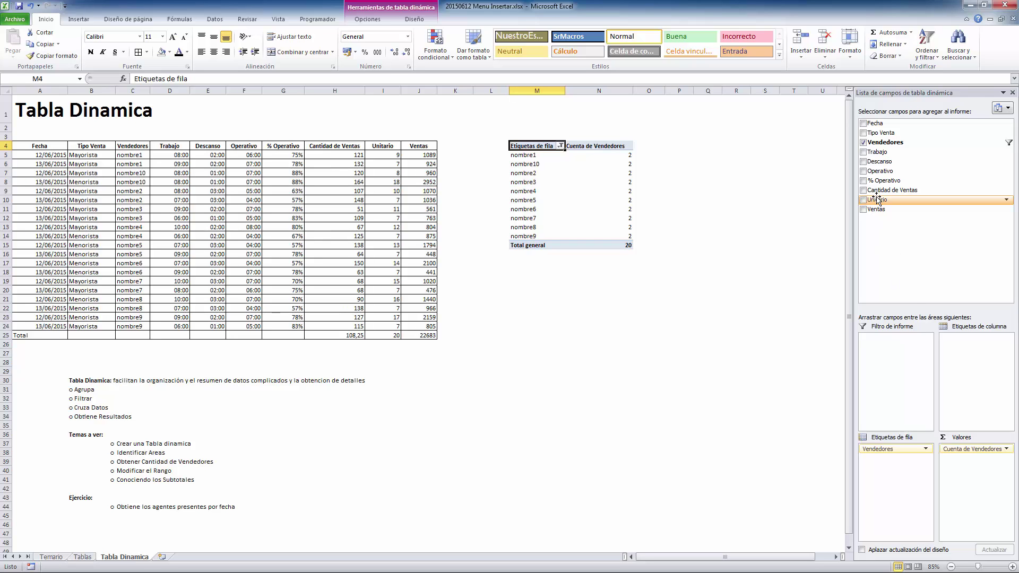
Review the Modificar el Rango topic and examine the pivot table options available with cells inside and outside the table selected.
{"action": "left_click", "coordinate": [536, 317]}
{"action": "left_click_drag", "start_coordinate": [128, 472], "coordinate": [170, 471]}
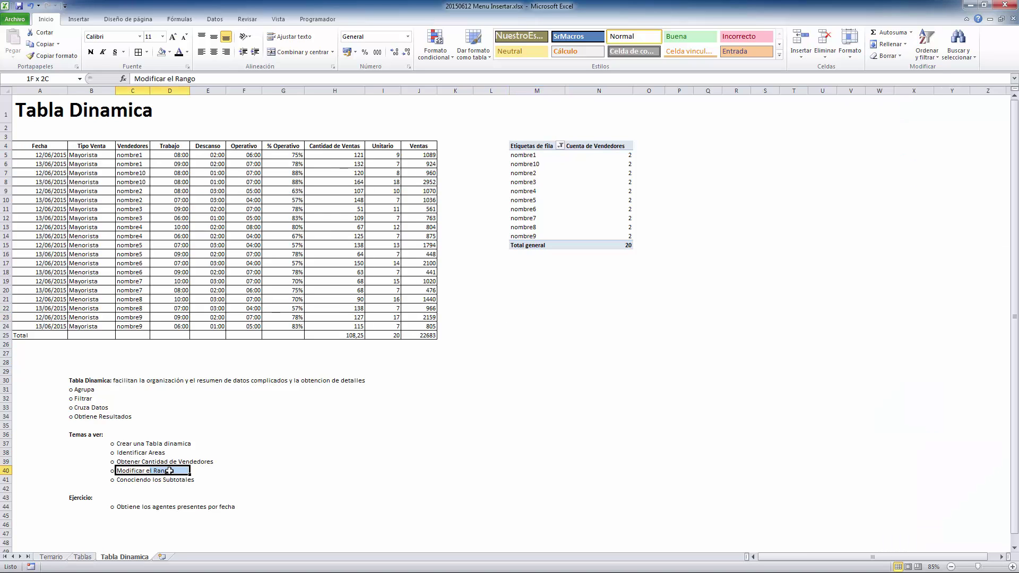
{"action": "left_click", "coordinate": [569, 201]}
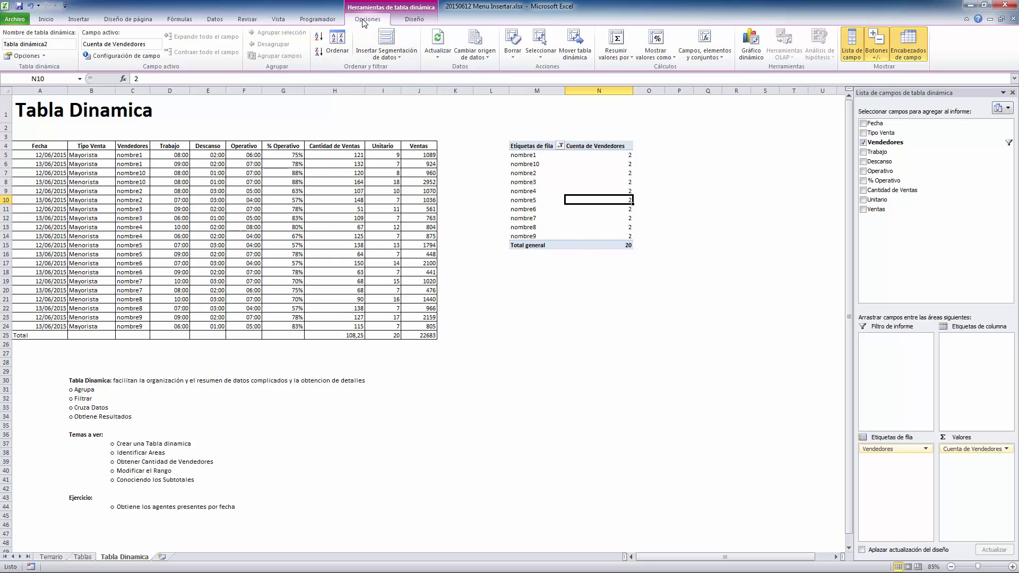
{"action": "left_click", "coordinate": [551, 146]}
{"action": "left_click", "coordinate": [596, 208]}
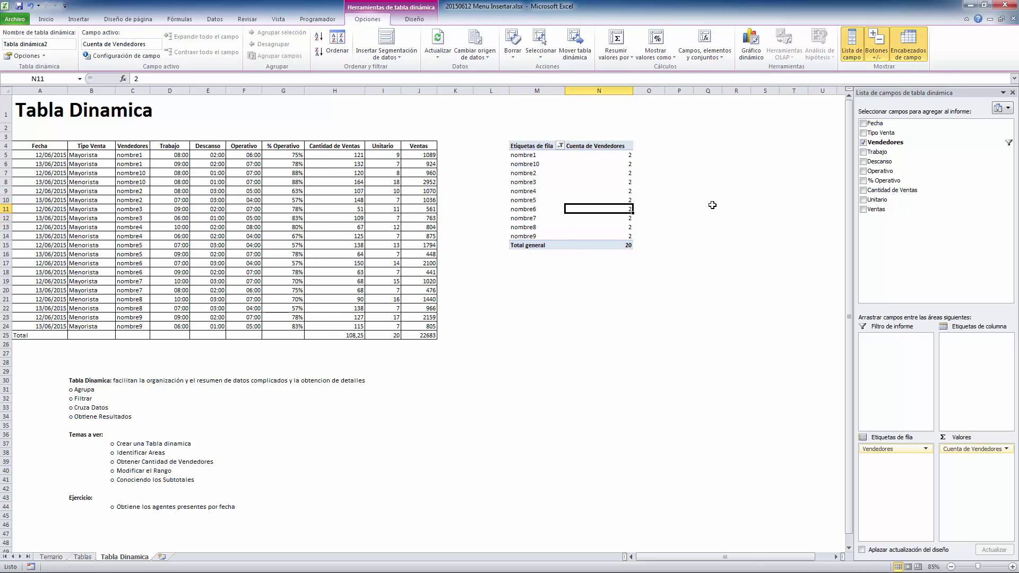
{"action": "left_click", "coordinate": [712, 207]}
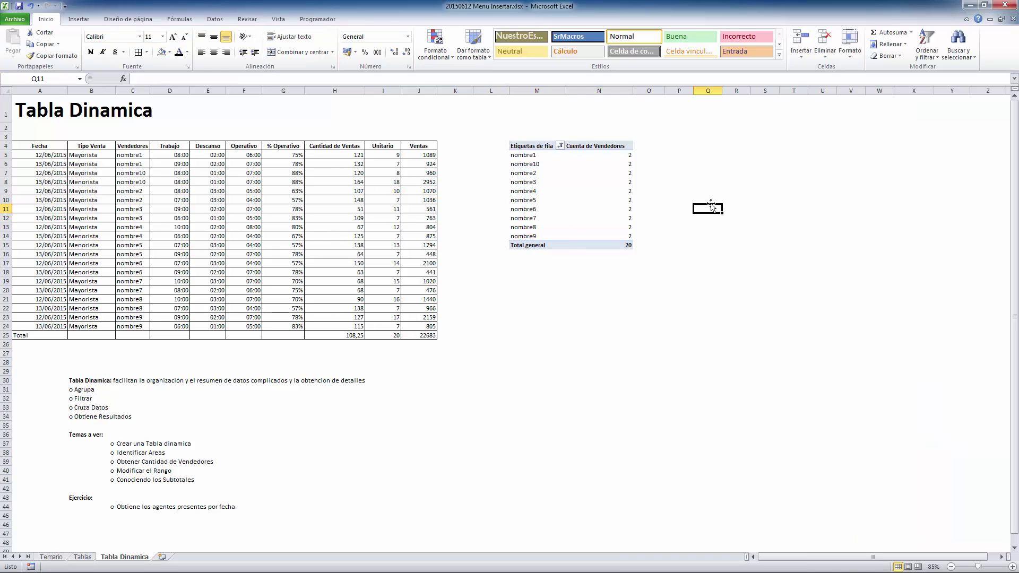
Change the pivot table's data source by reselecting the sales table from the Fecha heading through the Ventas column.
{"action": "left_click", "coordinate": [546, 210]}
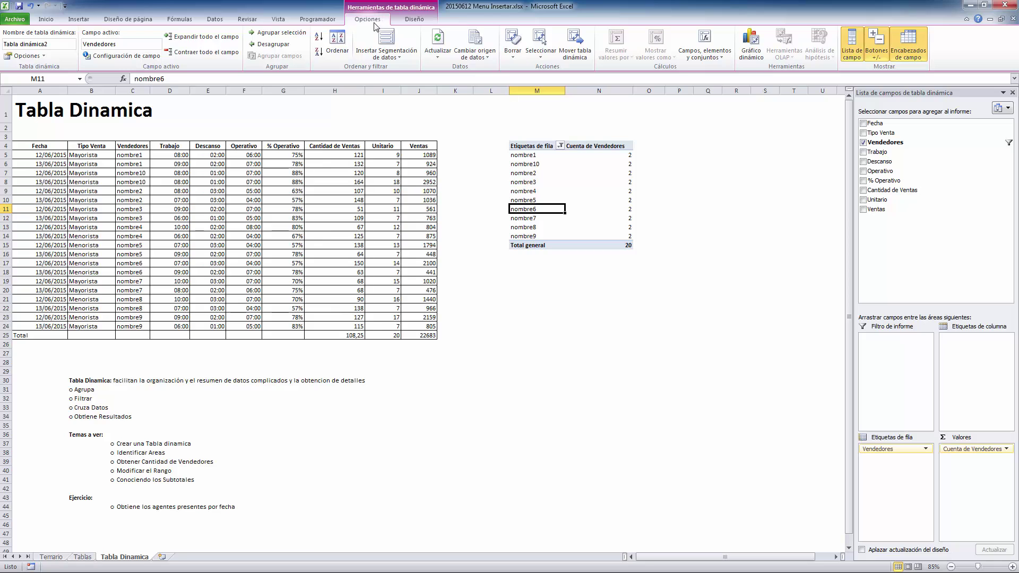
{"action": "left_click", "coordinate": [487, 56]}
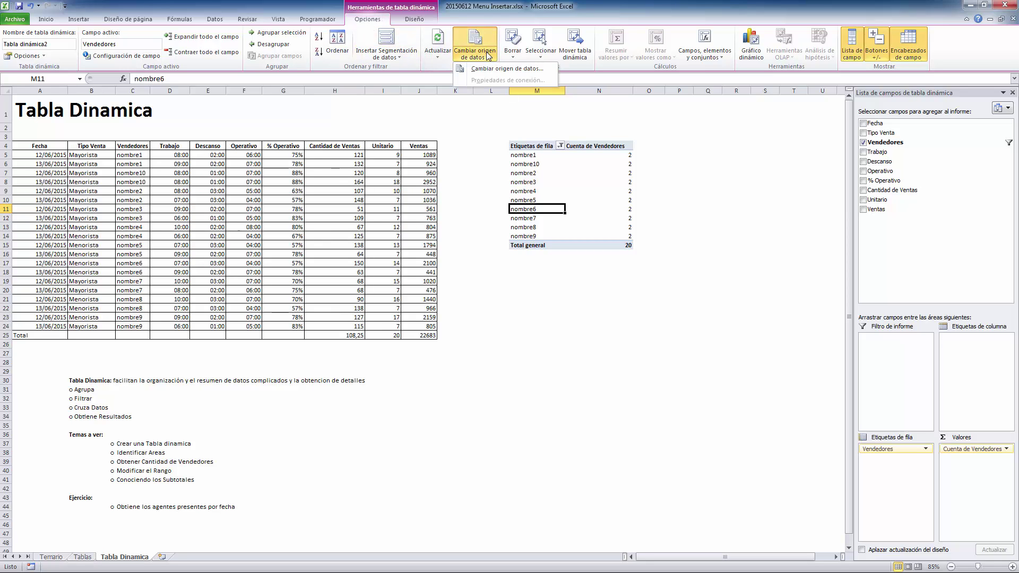
{"action": "left_click", "coordinate": [493, 69]}
{"action": "left_click_drag", "start_coordinate": [26, 147], "coordinate": [423, 367]}
{"action": "left_click", "coordinate": [618, 338]}
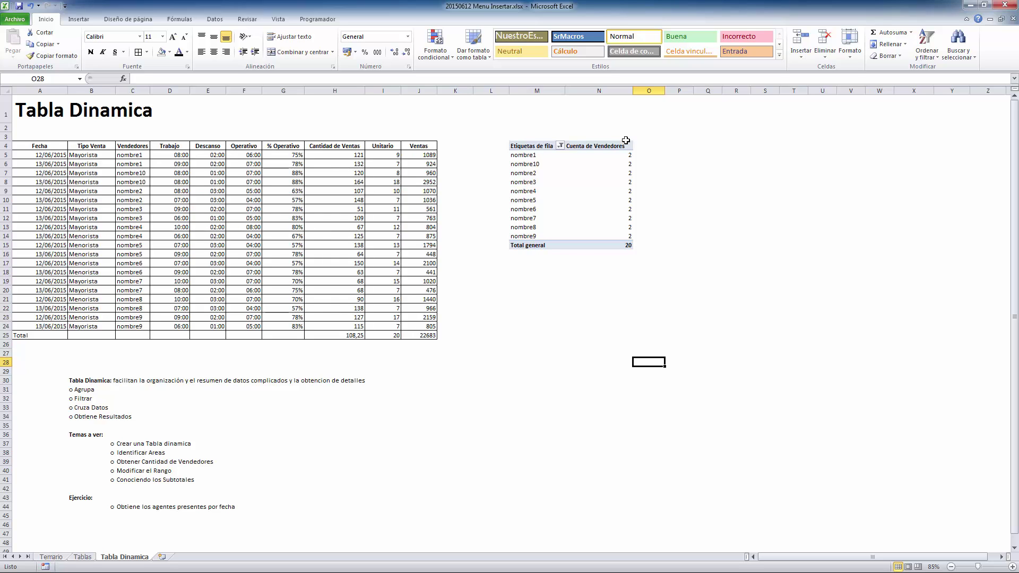
Examine the Total general row of the pivot table.
{"action": "left_click", "coordinate": [518, 246]}
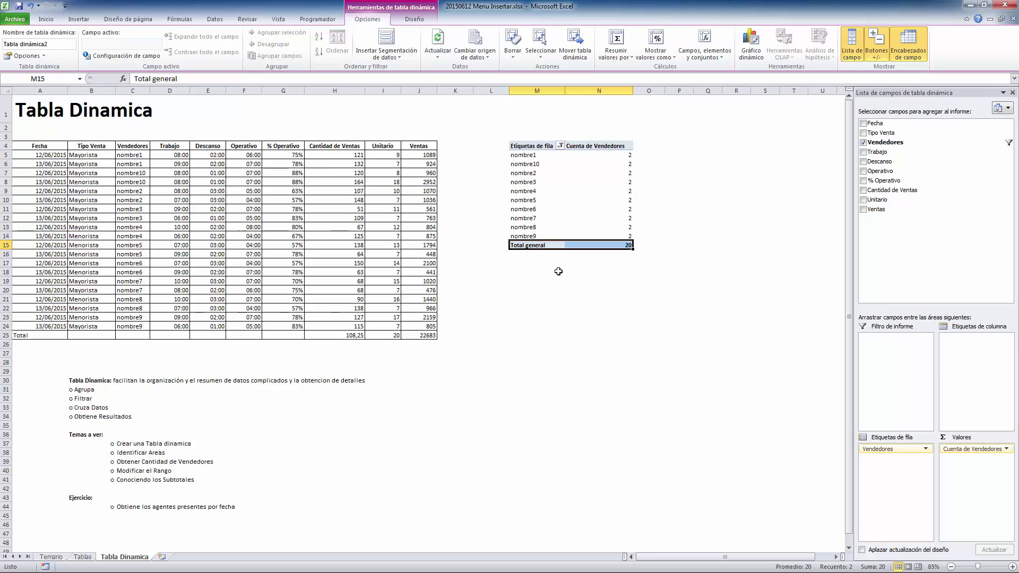
{"action": "left_click", "coordinate": [583, 280]}
{"action": "left_click", "coordinate": [513, 246]}
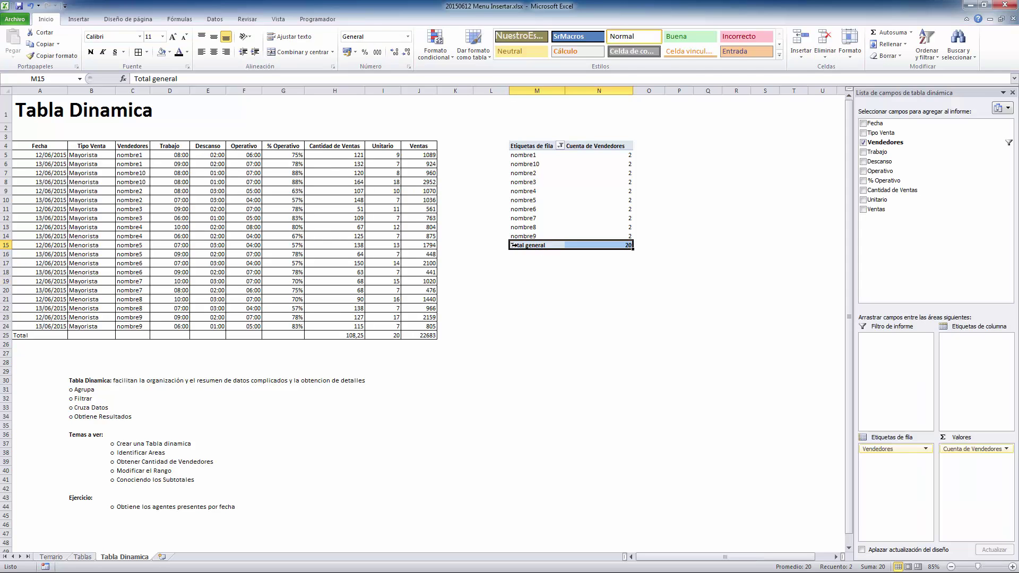
{"action": "left_click", "coordinate": [581, 334]}
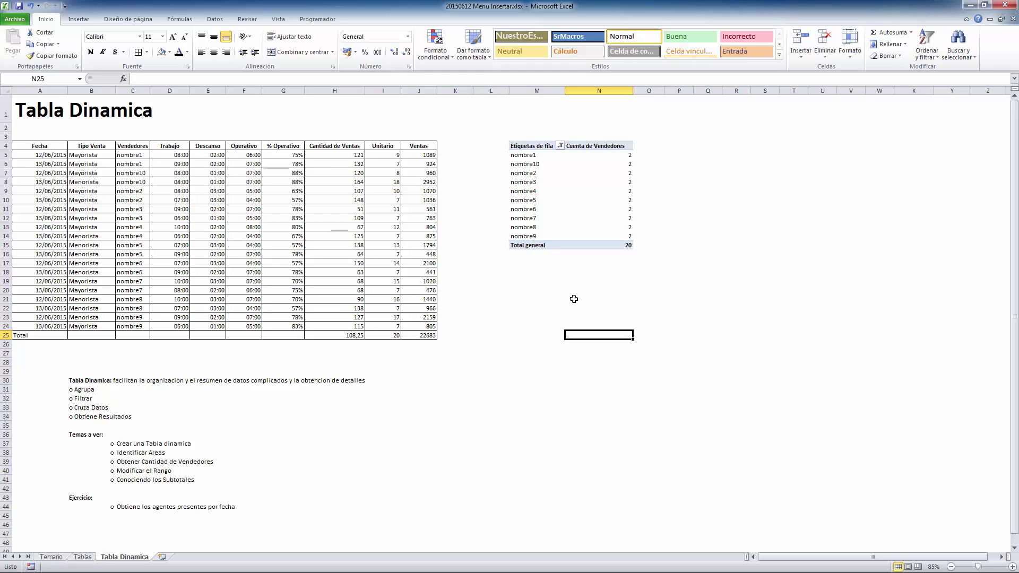
Turn the Vendedores subtotal off and back on in the pivot table.
{"action": "left_click", "coordinate": [527, 191]}
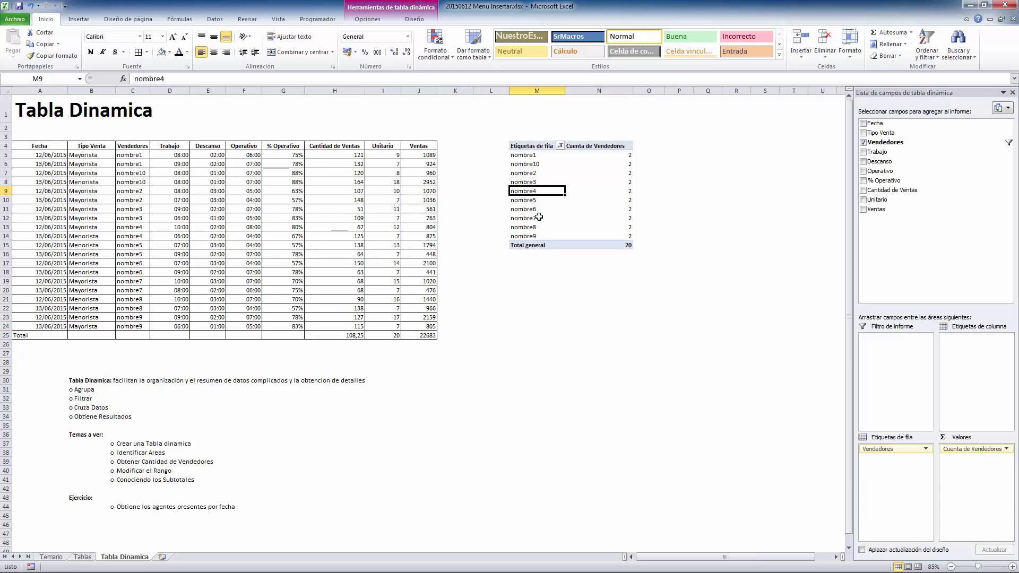
{"action": "right_click", "coordinate": [528, 192]}
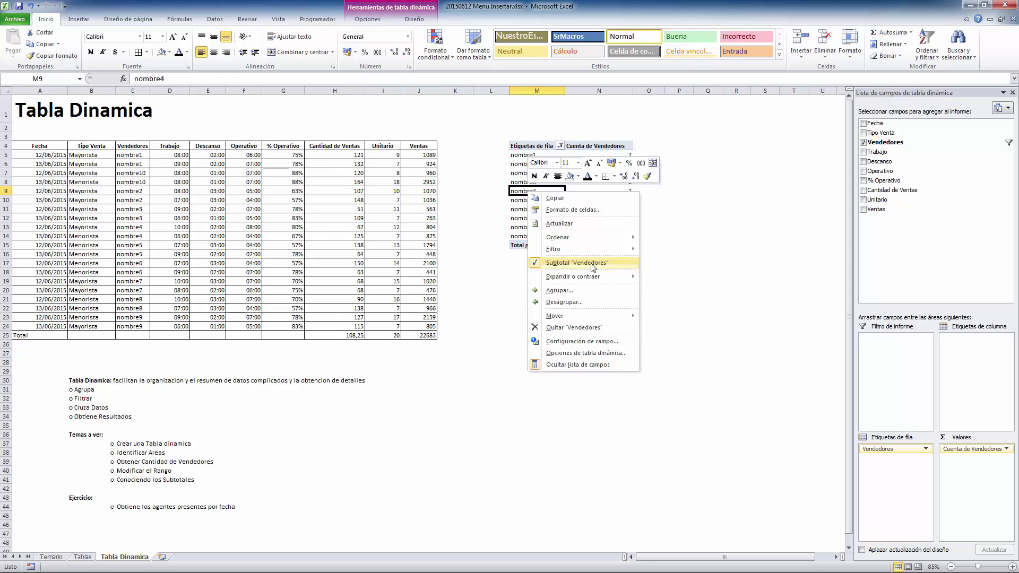
{"action": "left_click", "coordinate": [556, 266]}
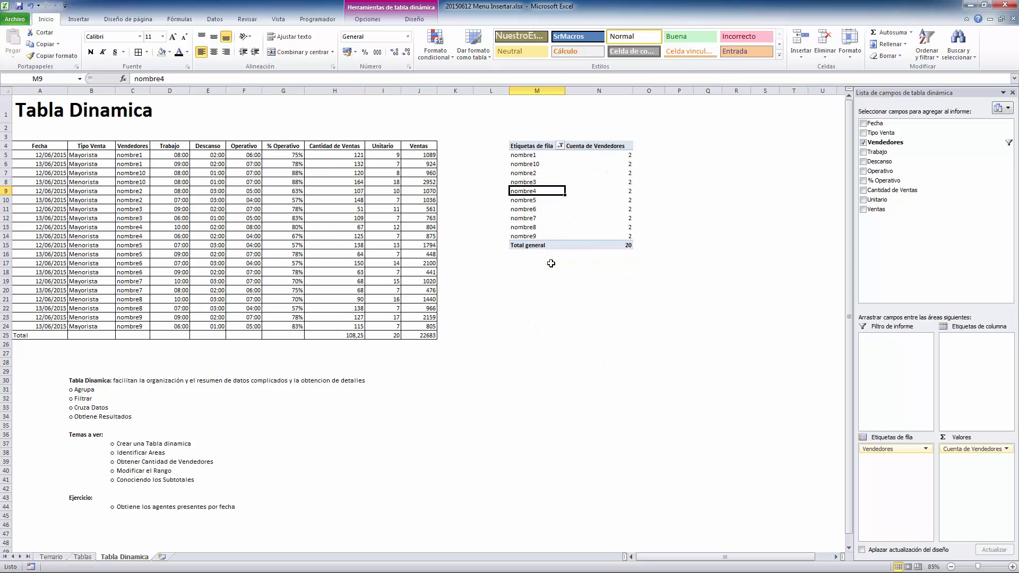
{"action": "right_click", "coordinate": [541, 194]}
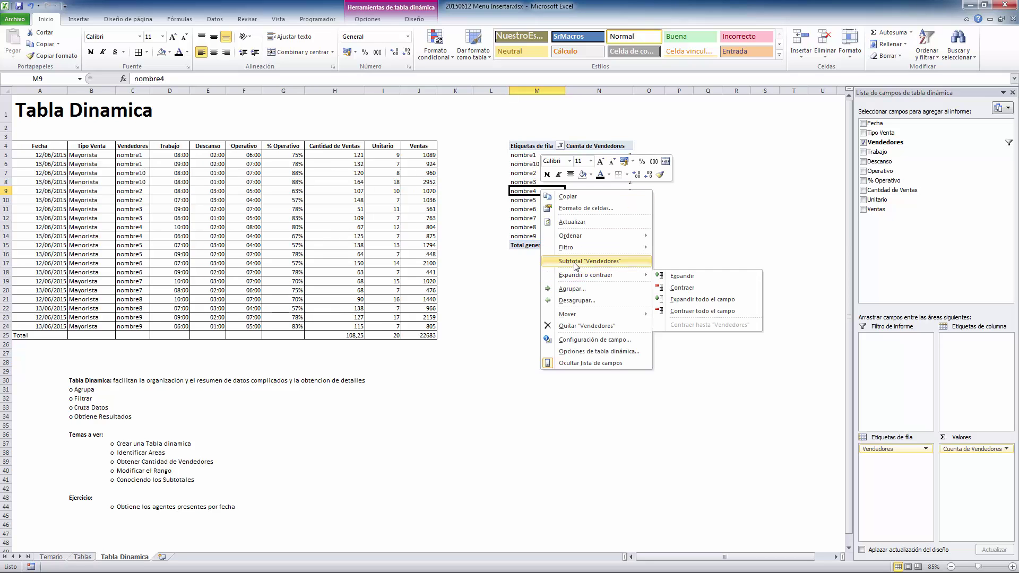
{"action": "left_click", "coordinate": [576, 262]}
{"action": "left_click", "coordinate": [501, 349]}
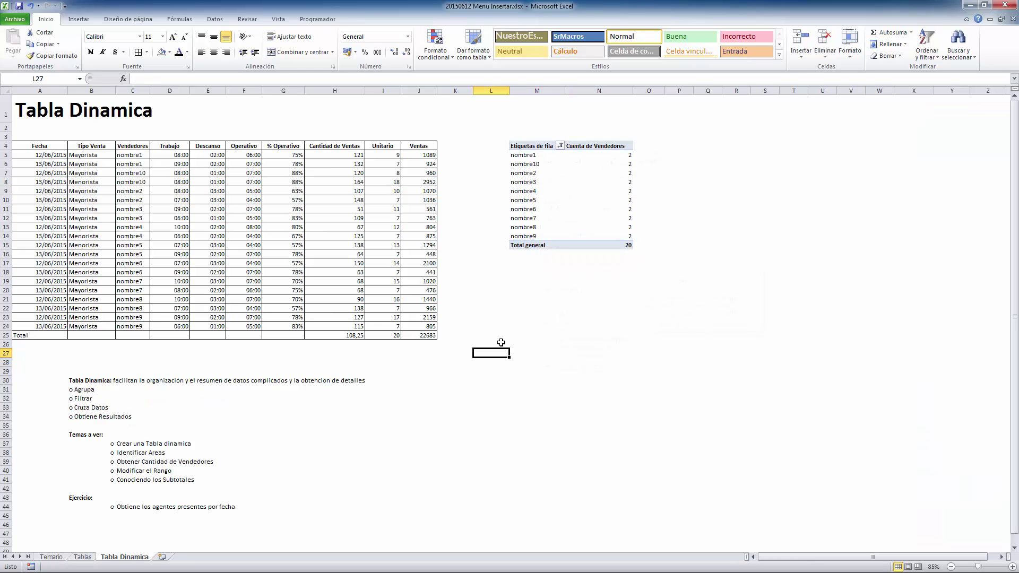
Add the Tipo Venta field to the pivot table's row labels and place Vendedores beneath it.
{"action": "left_click", "coordinate": [534, 220]}
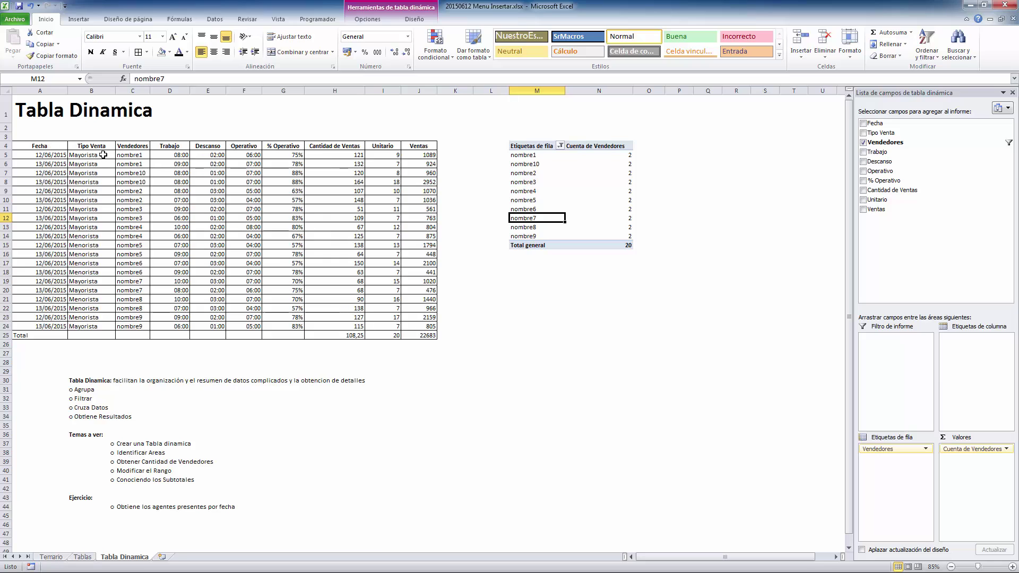
{"action": "left_click_drag", "start_coordinate": [880, 132], "coordinate": [890, 484]}
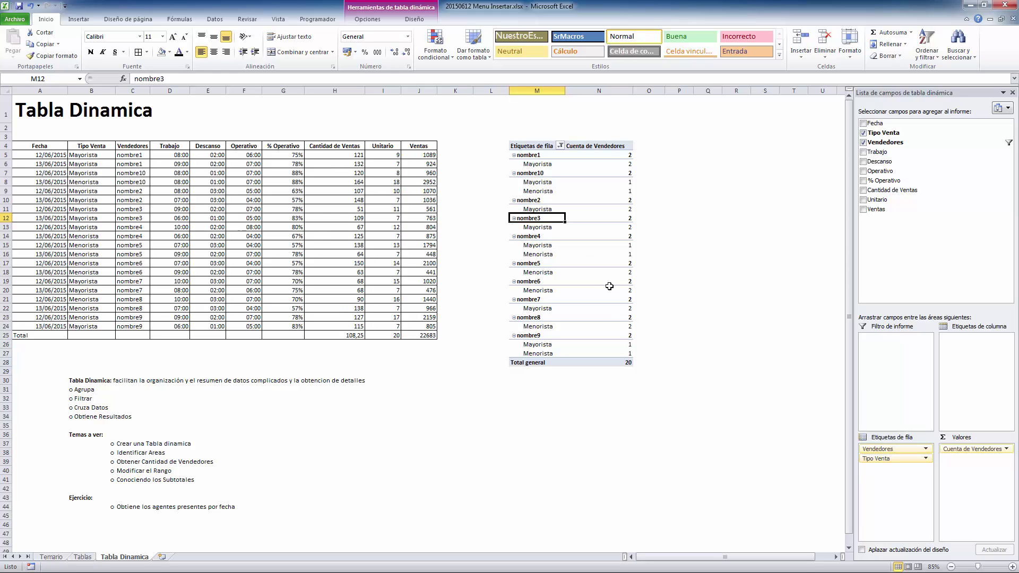
{"action": "mouse_move", "coordinate": [609, 286]}
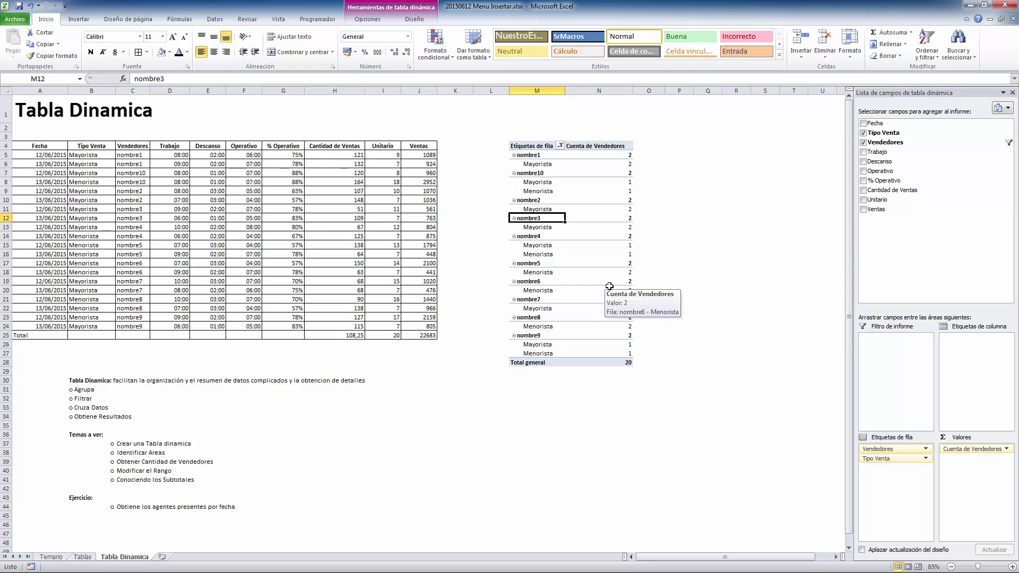
{"action": "left_click", "coordinate": [527, 155]}
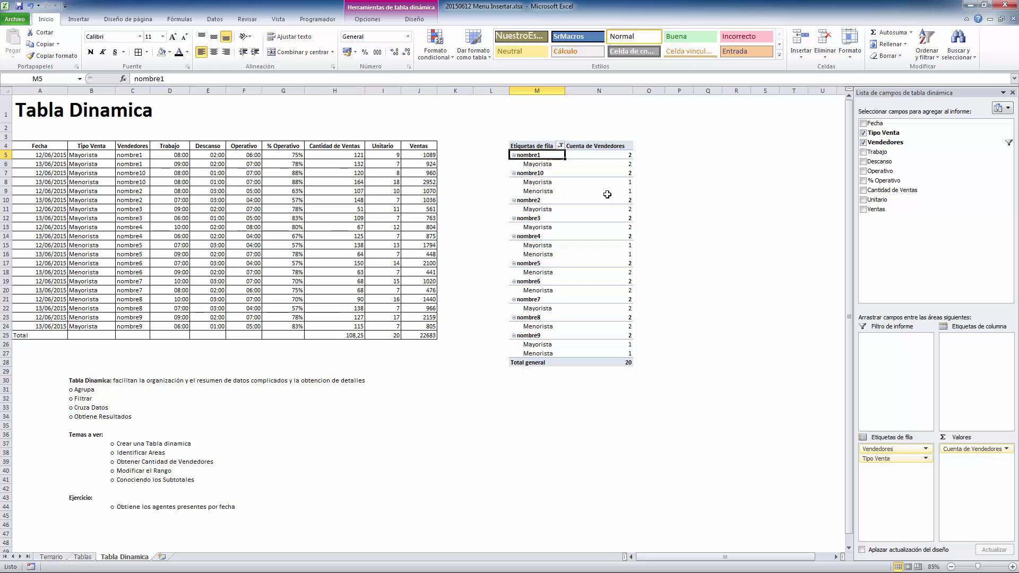
{"action": "mouse_move", "coordinate": [612, 196]}
{"action": "left_click_drag", "start_coordinate": [893, 448], "coordinate": [892, 467]}
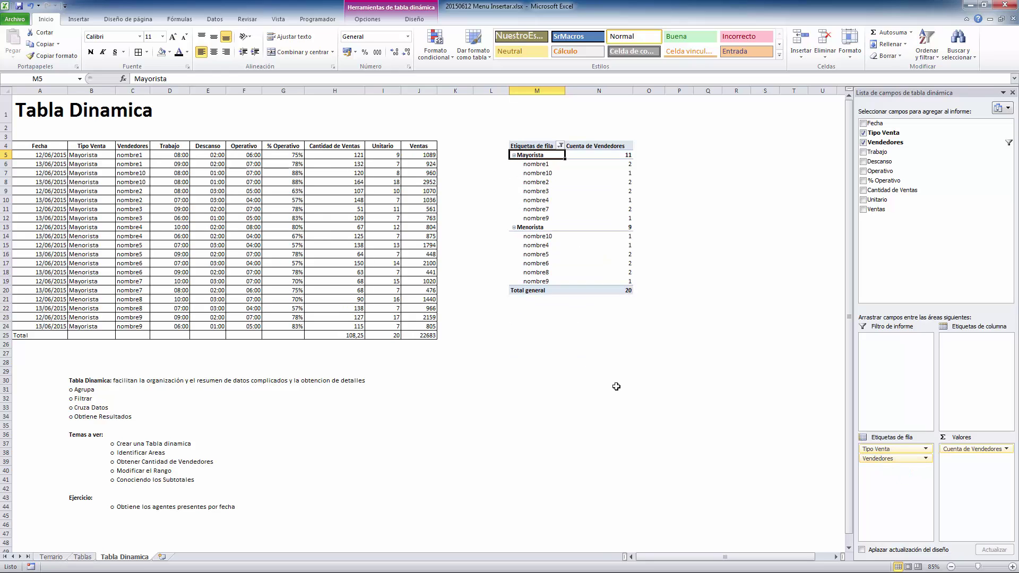
{"action": "left_click", "coordinate": [610, 416]}
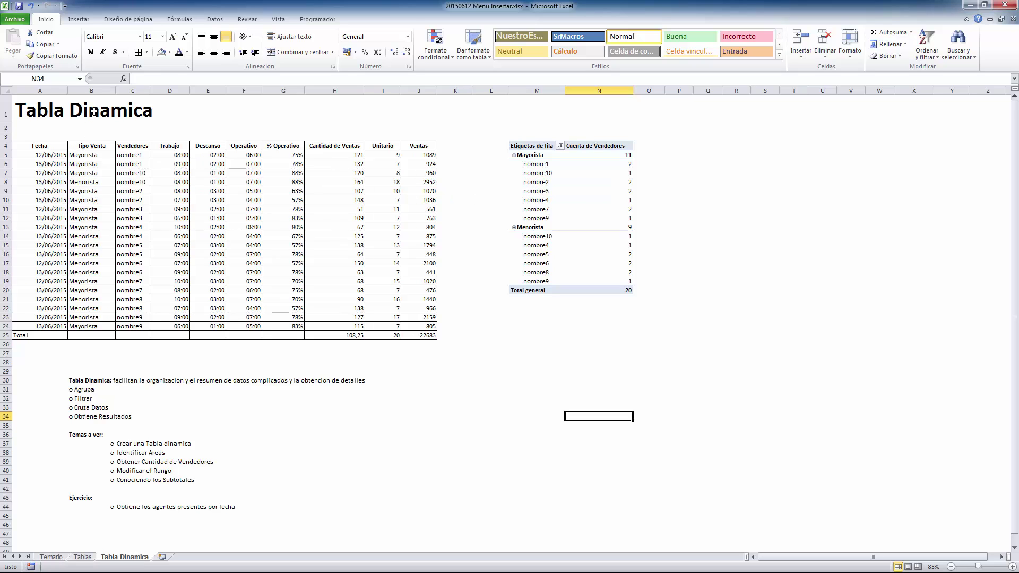
Compare the source table's Tipo Venta and Vendedores columns with the sellers grouped under Mayorista and Menorista in the pivot table.
{"action": "left_click_drag", "start_coordinate": [91, 90], "coordinate": [132, 91]}
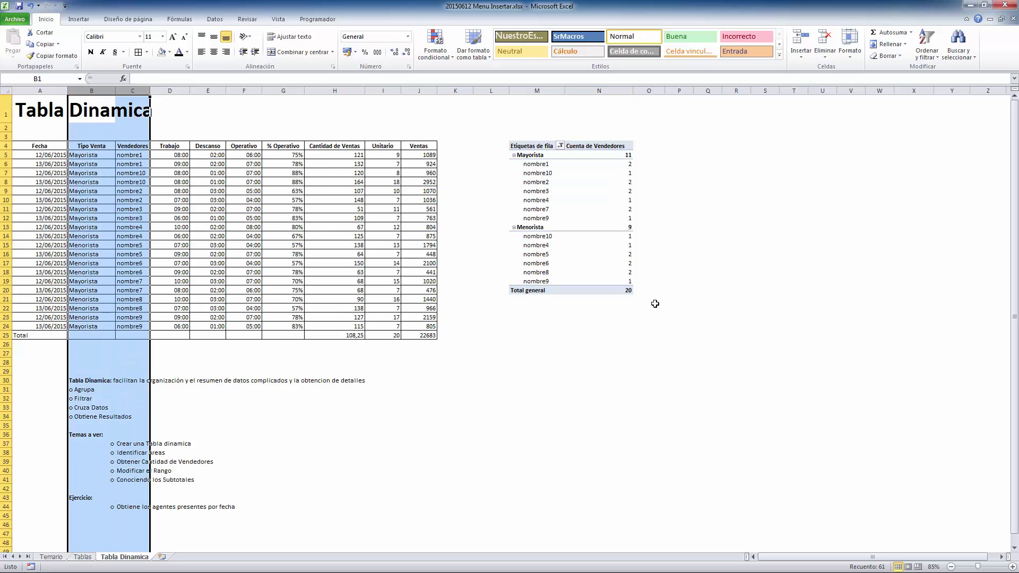
{"action": "left_click", "coordinate": [648, 200]}
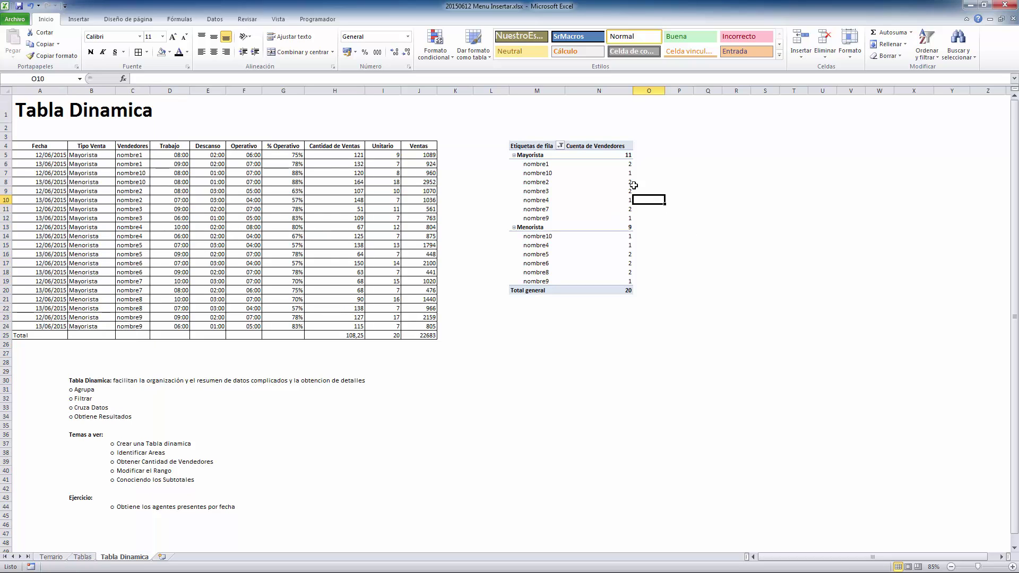
{"action": "mouse_move", "coordinate": [571, 241]}
{"action": "left_click_drag", "start_coordinate": [539, 165], "coordinate": [623, 165]}
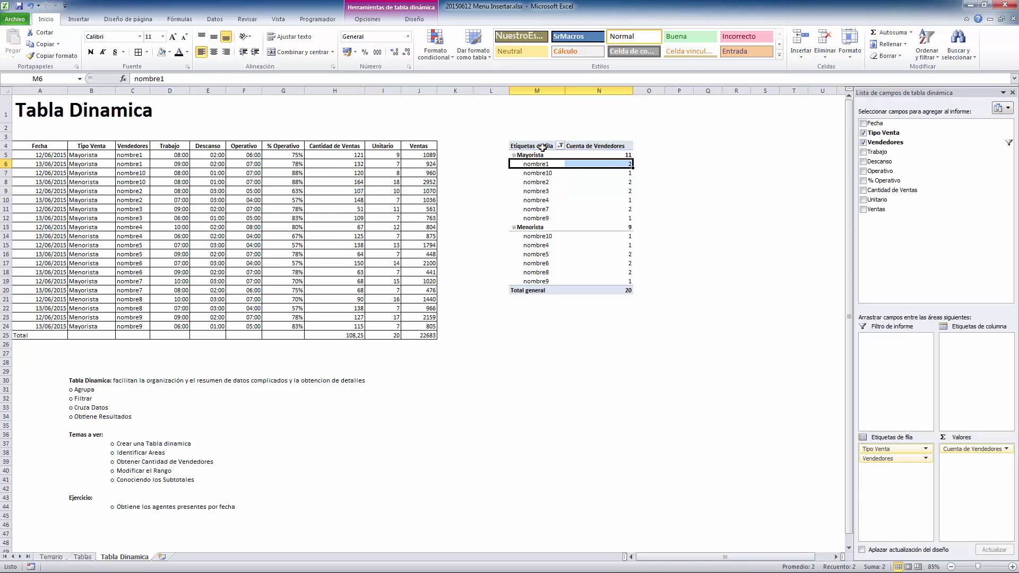
{"action": "left_click", "coordinate": [529, 226]}
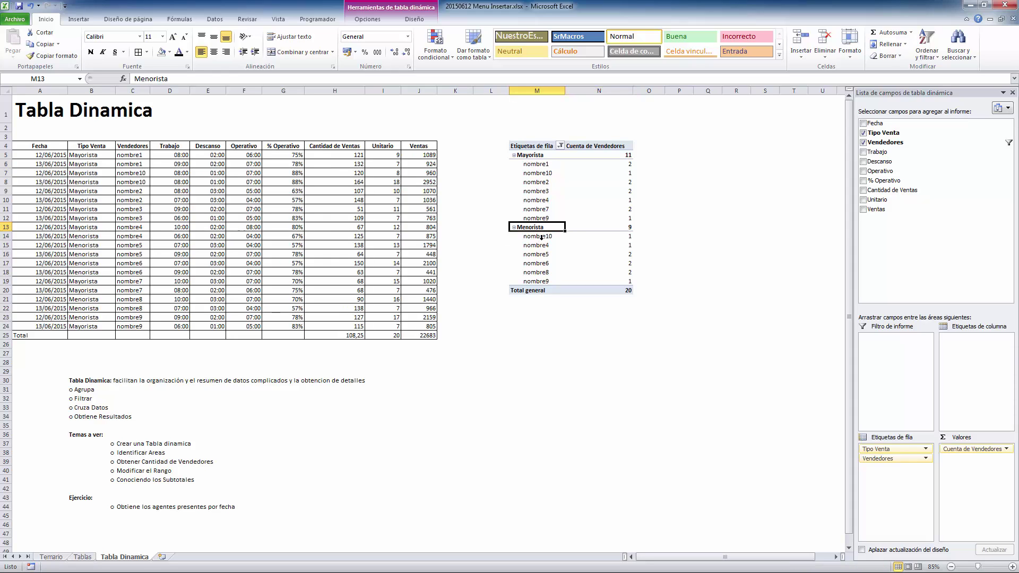
{"action": "mouse_move", "coordinate": [572, 234]}
{"action": "left_click_drag", "start_coordinate": [530, 235], "coordinate": [687, 236]}
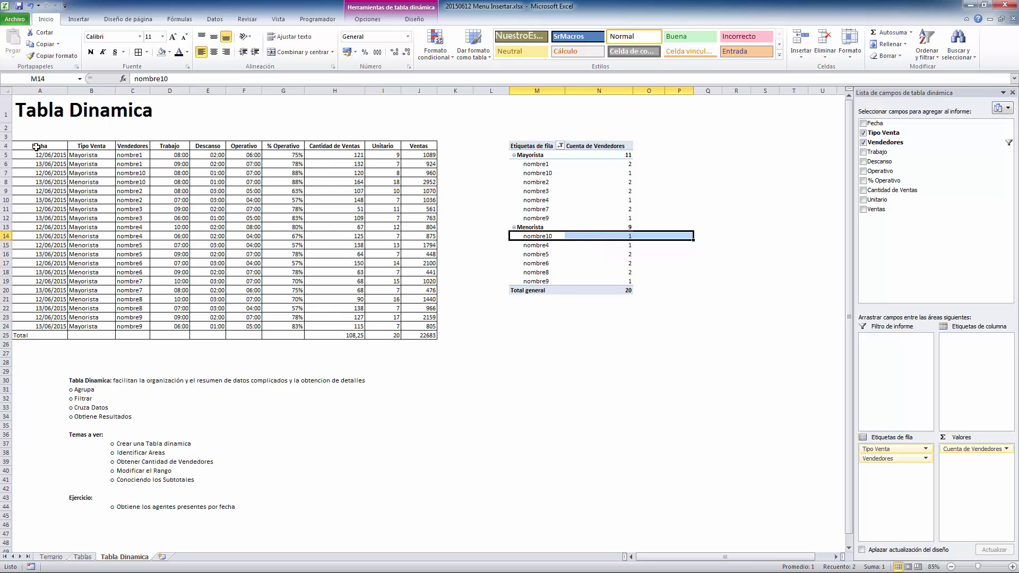
{"action": "left_click_drag", "start_coordinate": [36, 147], "coordinate": [434, 335]}
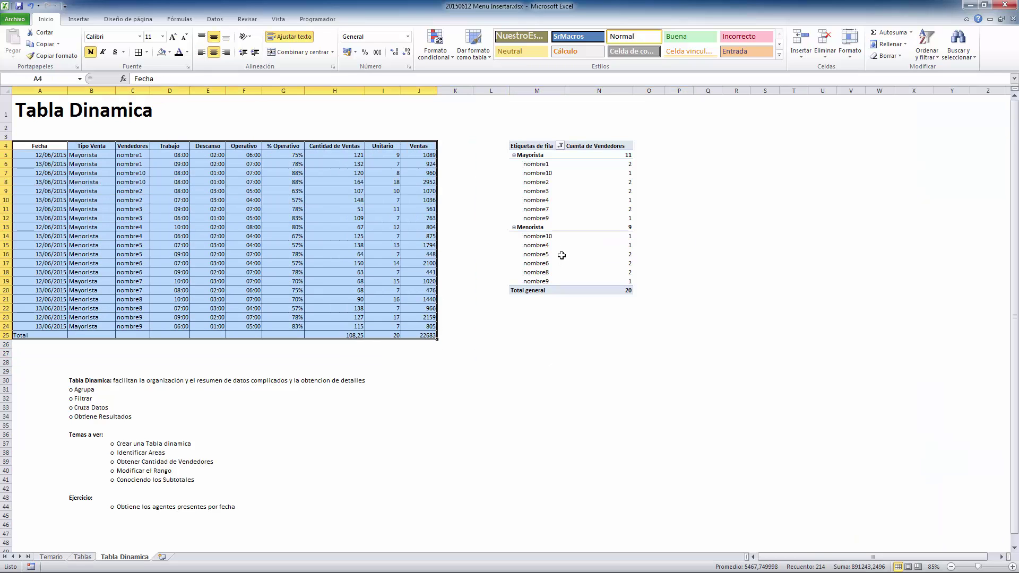
{"action": "left_click_drag", "start_coordinate": [528, 236], "coordinate": [610, 281]}
{"action": "left_click", "coordinate": [635, 342]}
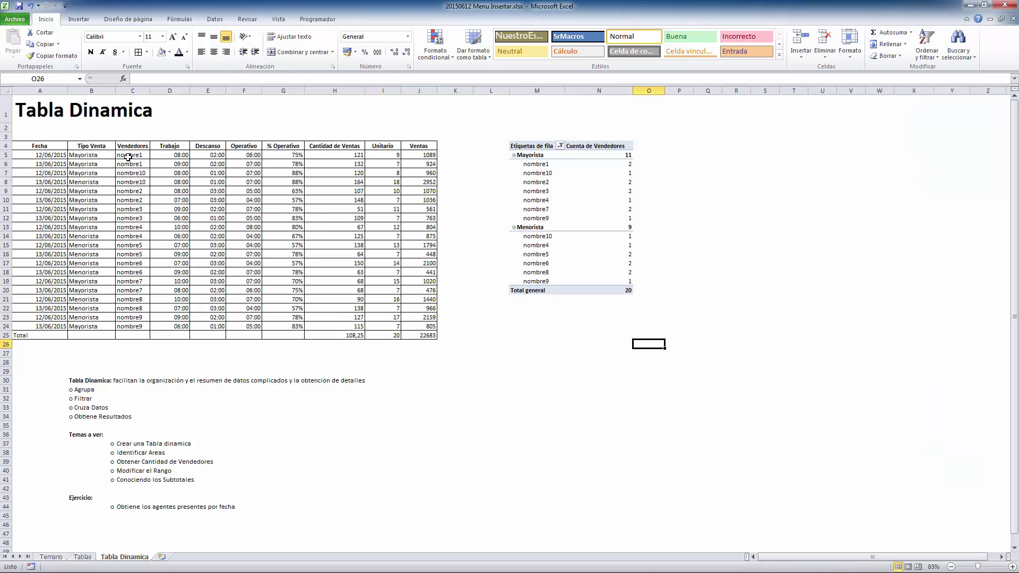
Add a test record in row 26, below the Total row, with Tipo Venta Menorista and Vendedores nombre1.
{"action": "left_click", "coordinate": [130, 154]}
{"action": "left_click", "coordinate": [75, 154]}
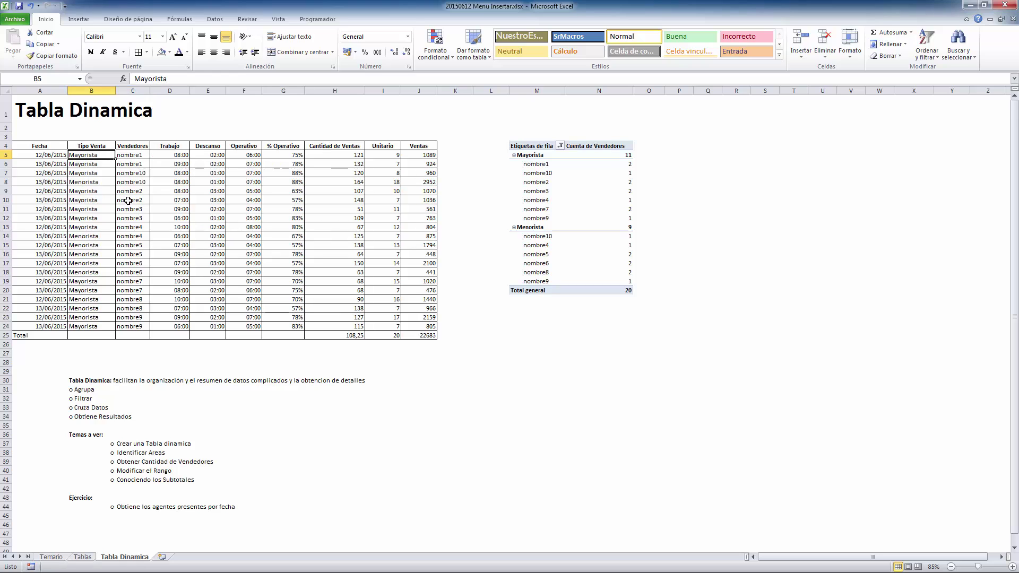
{"action": "left_click", "coordinate": [109, 353]}
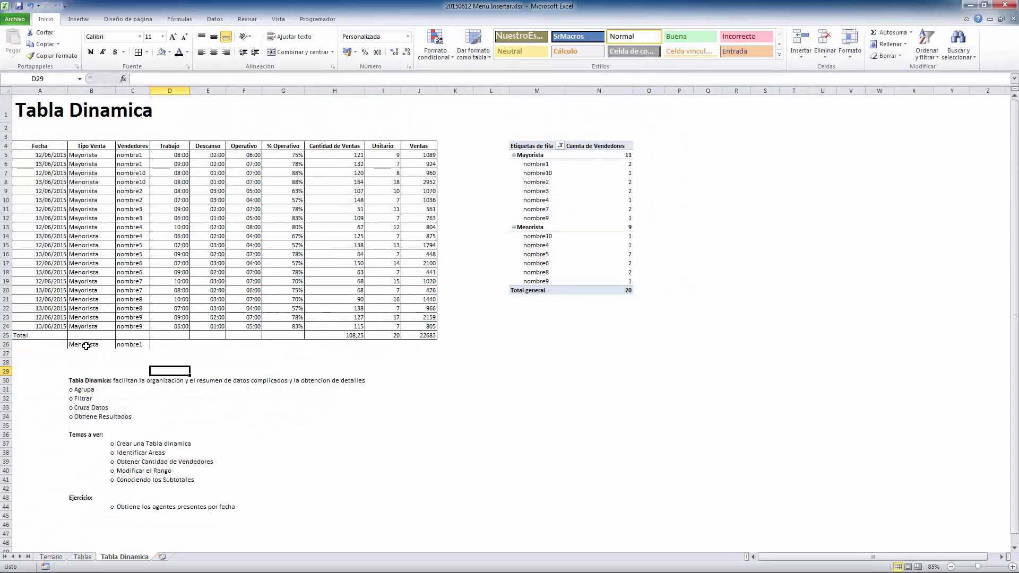
{"action": "left_click", "coordinate": [104, 345]}
{"action": "left_click_drag", "start_coordinate": [111, 345], "coordinate": [135, 345]}
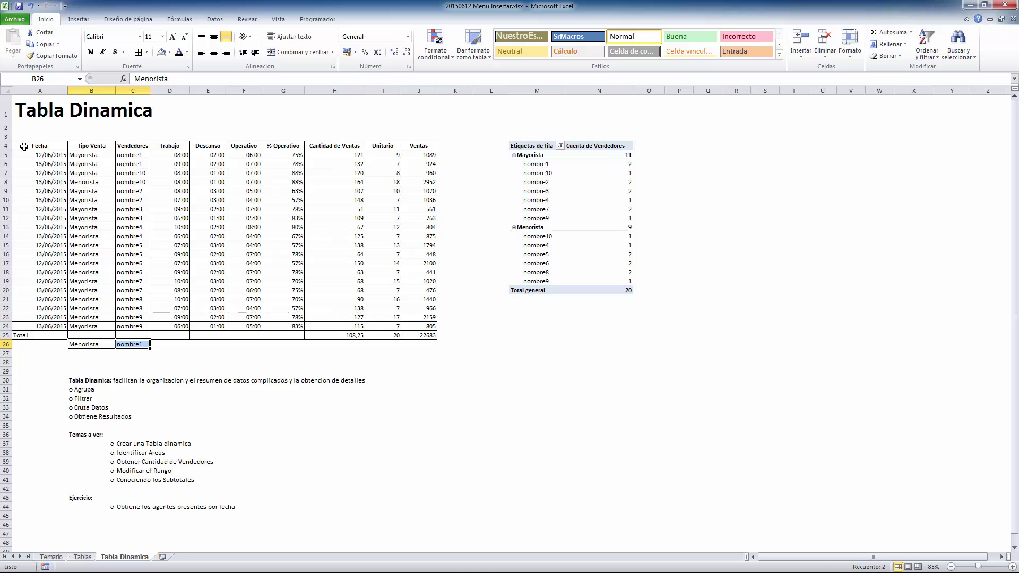
Refresh the pivot table to include the test record and check nombre1 under Menorista against the source table.
{"action": "left_click_drag", "start_coordinate": [24, 146], "coordinate": [420, 367]}
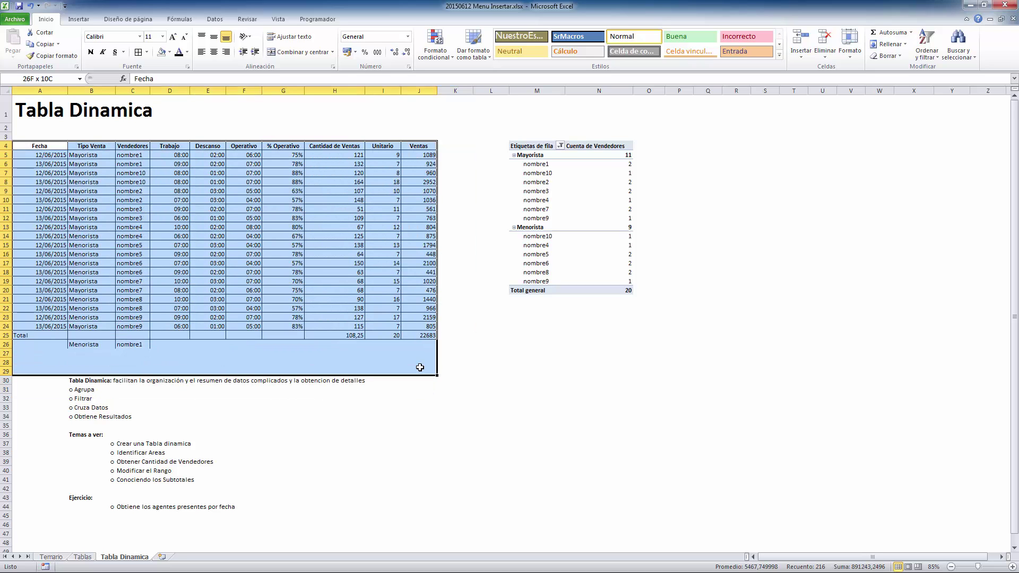
{"action": "left_click", "coordinate": [455, 424]}
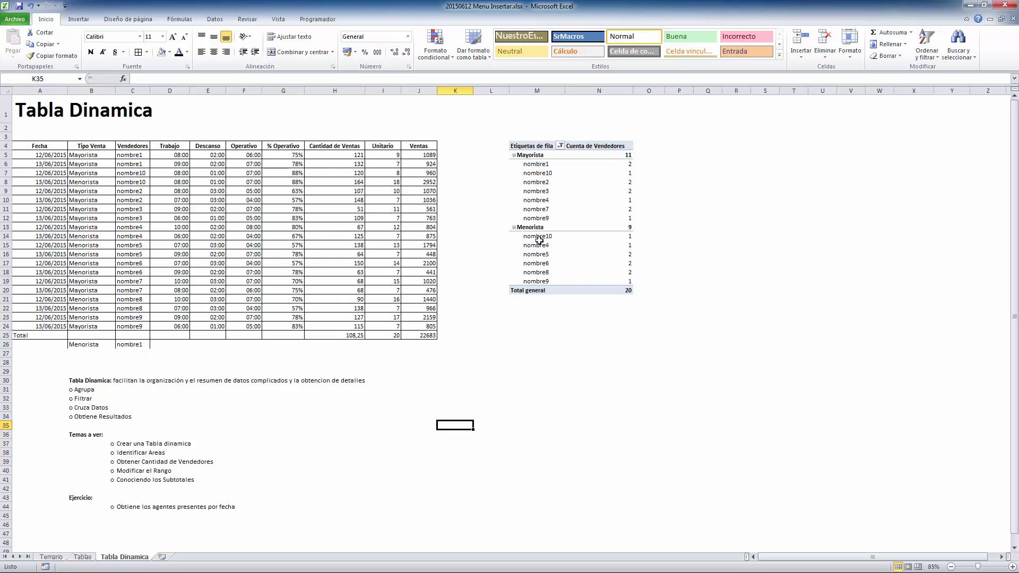
{"action": "right_click", "coordinate": [548, 211]}
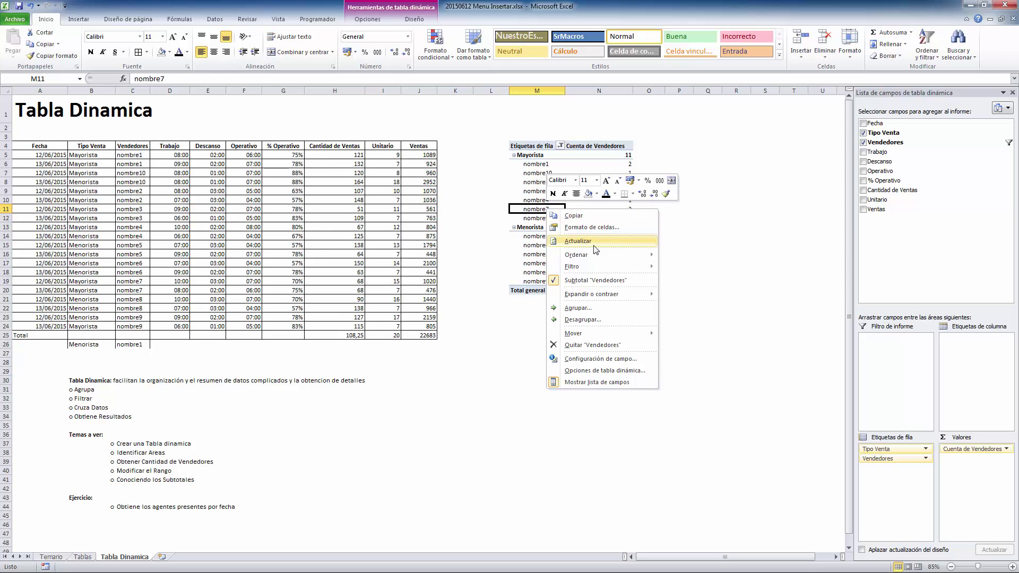
{"action": "left_click", "coordinate": [578, 241]}
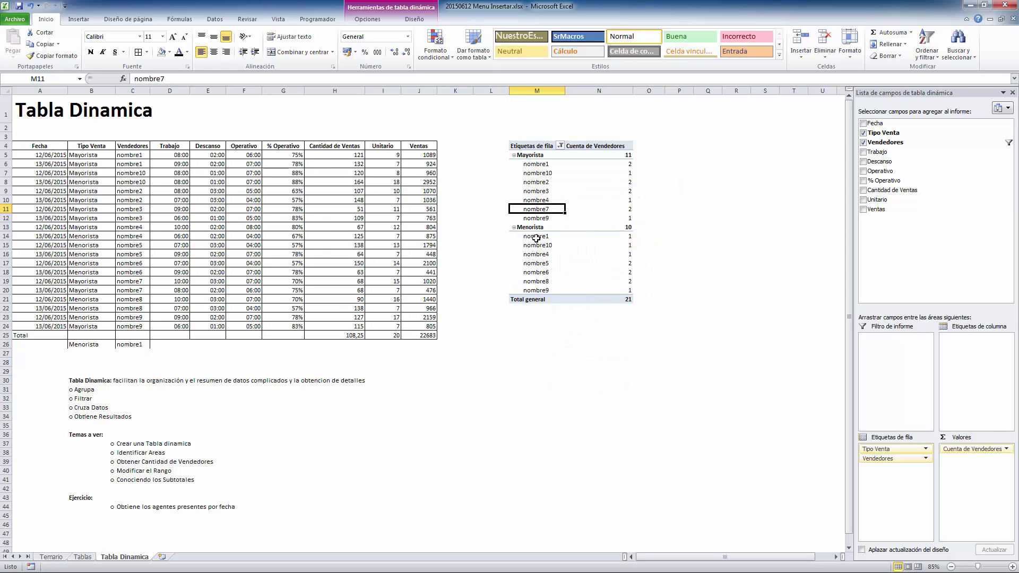
{"action": "left_click_drag", "start_coordinate": [536, 238], "coordinate": [610, 237]}
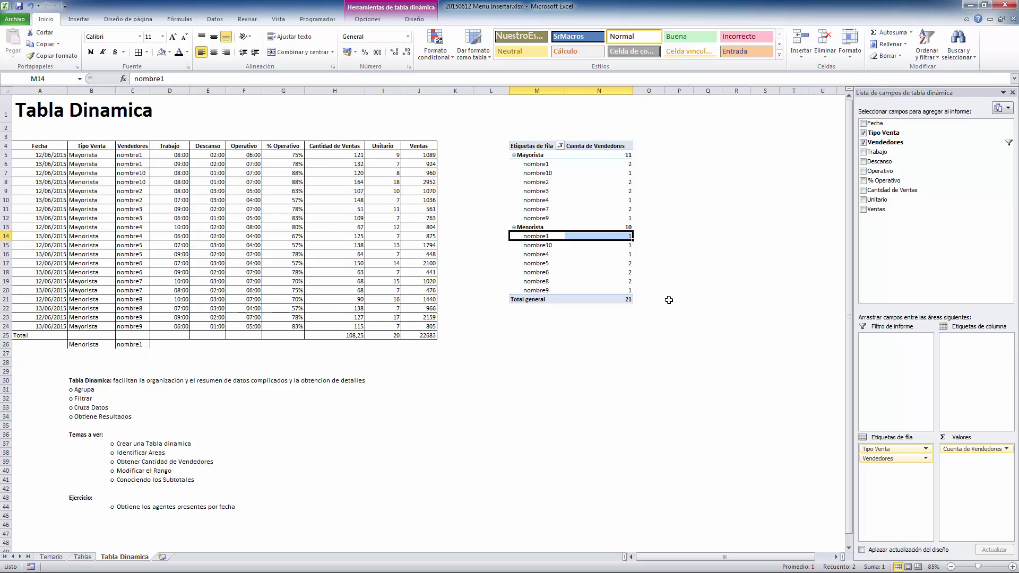
{"action": "left_click_drag", "start_coordinate": [38, 146], "coordinate": [427, 336]}
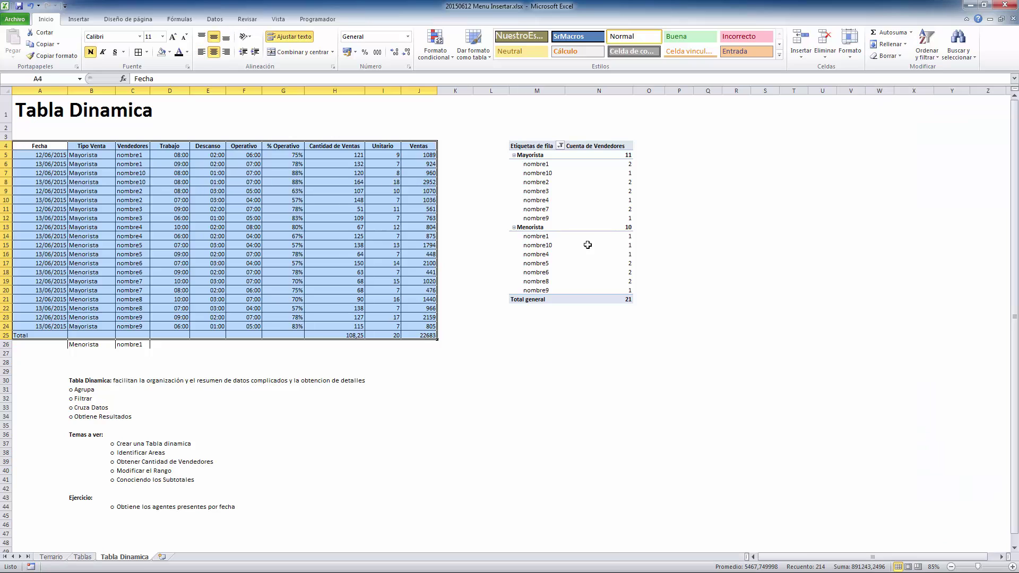
{"action": "left_click", "coordinate": [580, 406]}
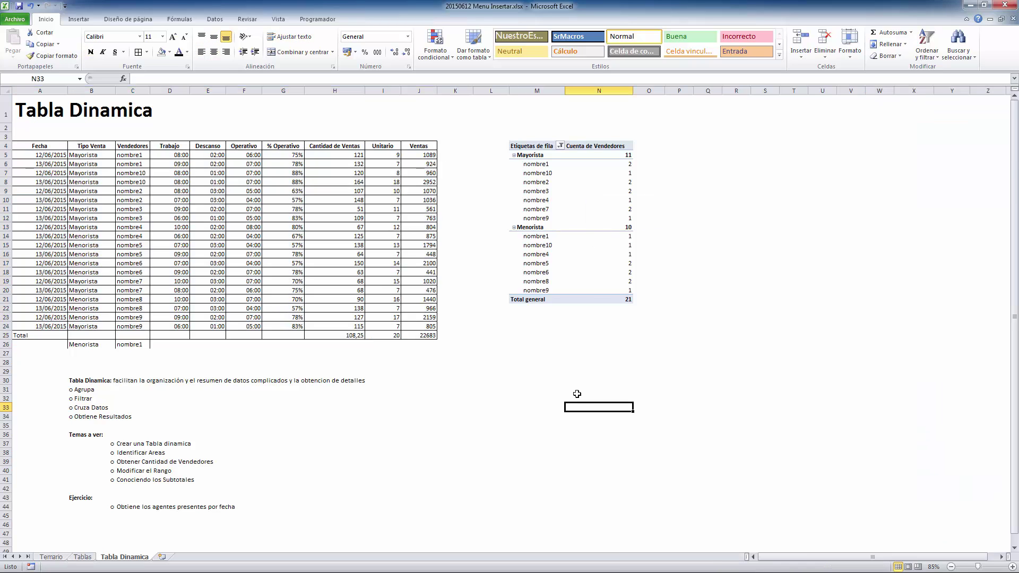
Remove the Menorista nombre1 test record from row 26 and refresh the pivot table.
{"action": "left_click_drag", "start_coordinate": [540, 236], "coordinate": [614, 238]}
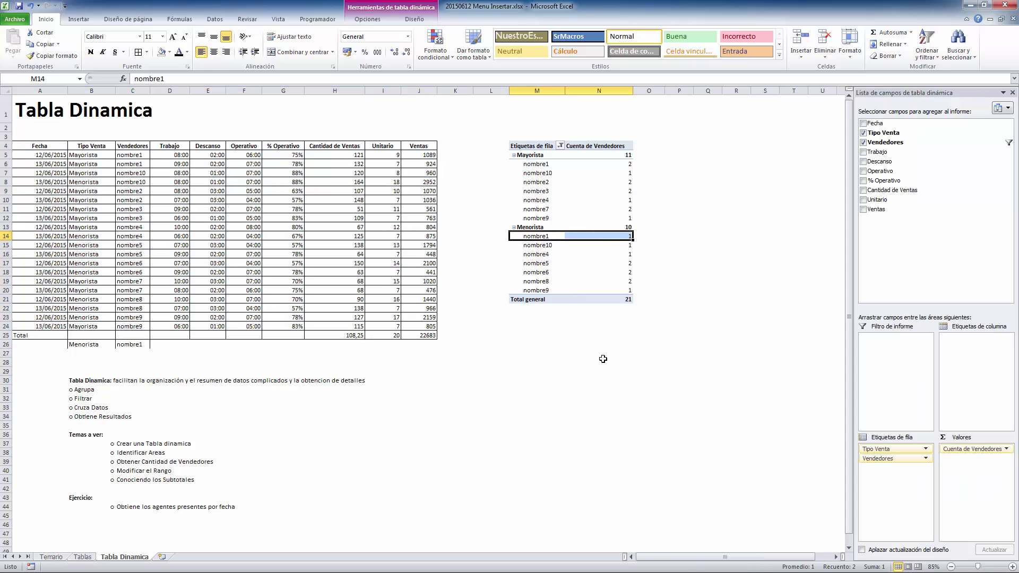
{"action": "left_click_drag", "start_coordinate": [602, 360], "coordinate": [599, 355]}
{"action": "left_click_drag", "start_coordinate": [539, 238], "coordinate": [599, 235]}
{"action": "left_click_drag", "start_coordinate": [626, 232], "coordinate": [537, 389]}
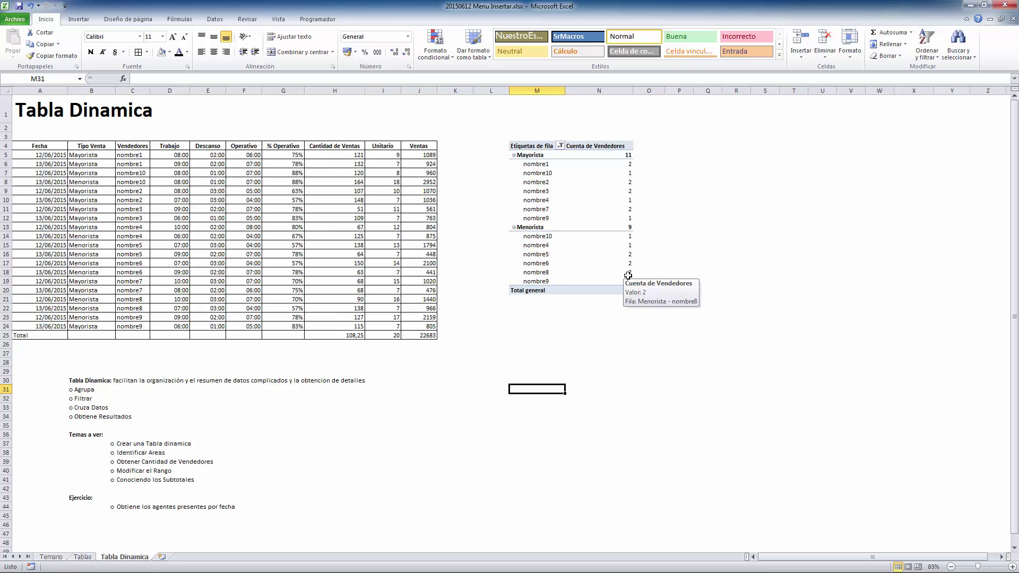
Examine the Mayorista and Menorista subtotals and the Total general against the Vendedores entries in the source table.
{"action": "left_click", "coordinate": [614, 202]}
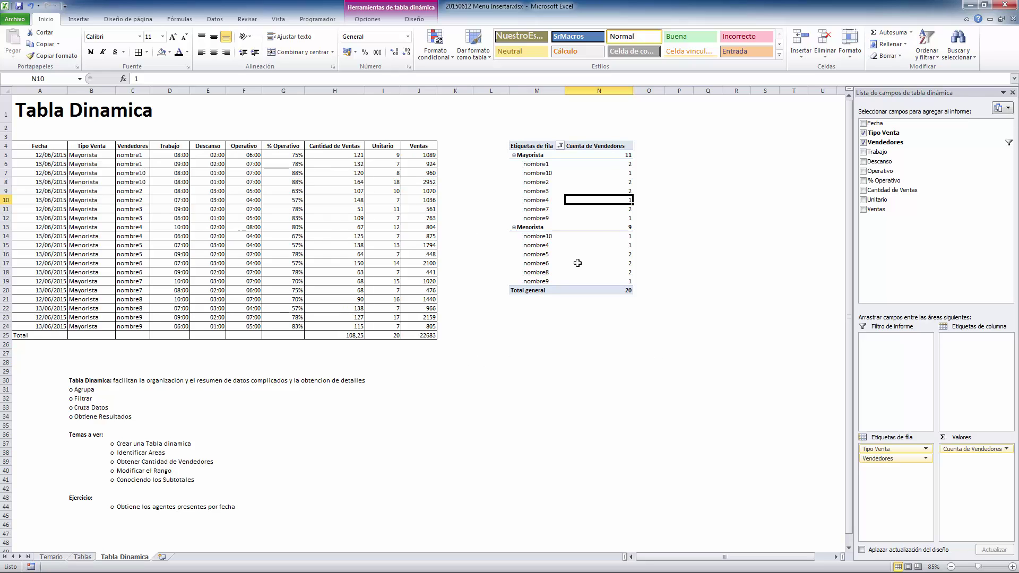
{"action": "left_click_drag", "start_coordinate": [541, 166], "coordinate": [540, 227]}
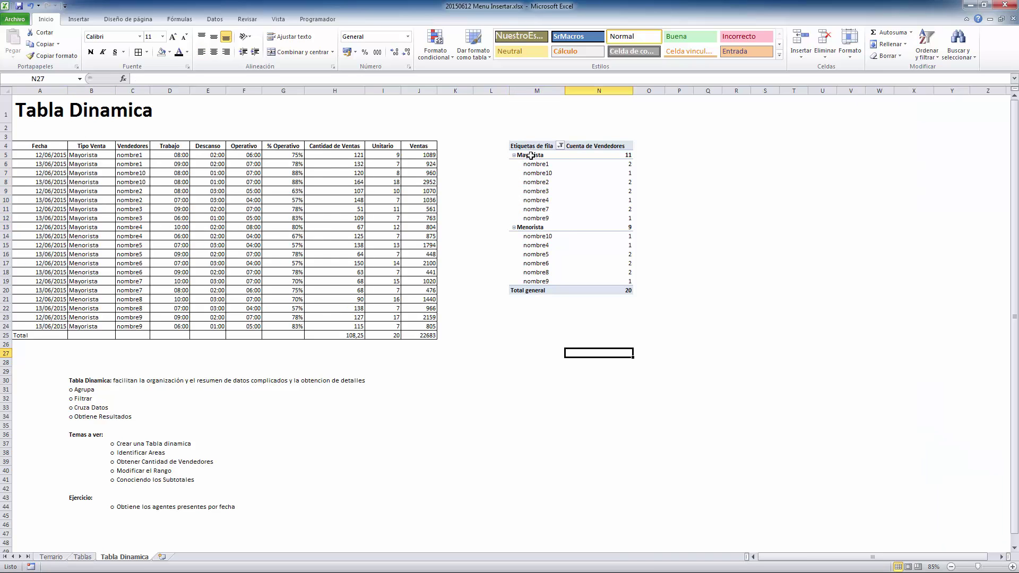
{"action": "left_click", "coordinate": [628, 155]}
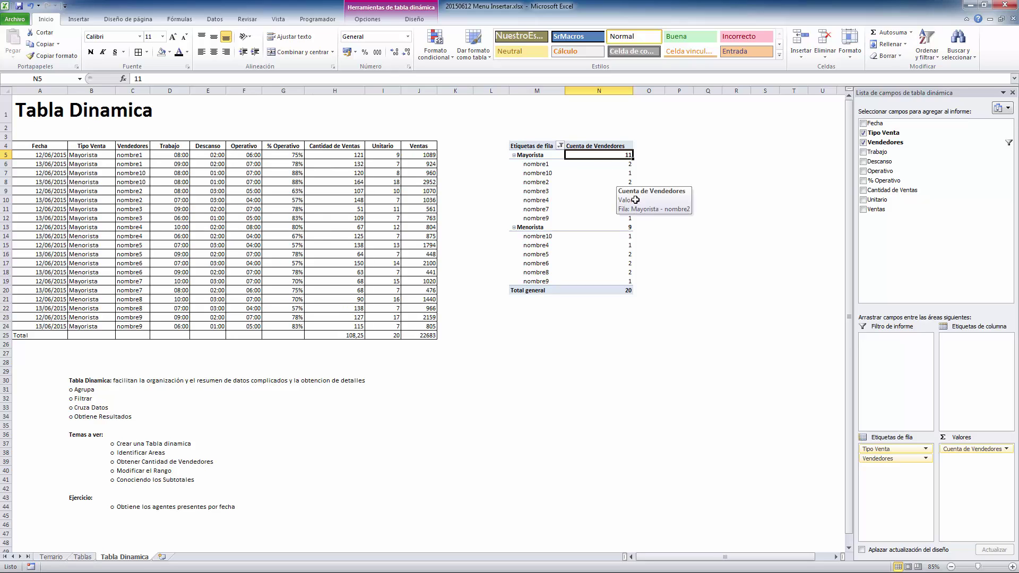
{"action": "left_click", "coordinate": [628, 281]}
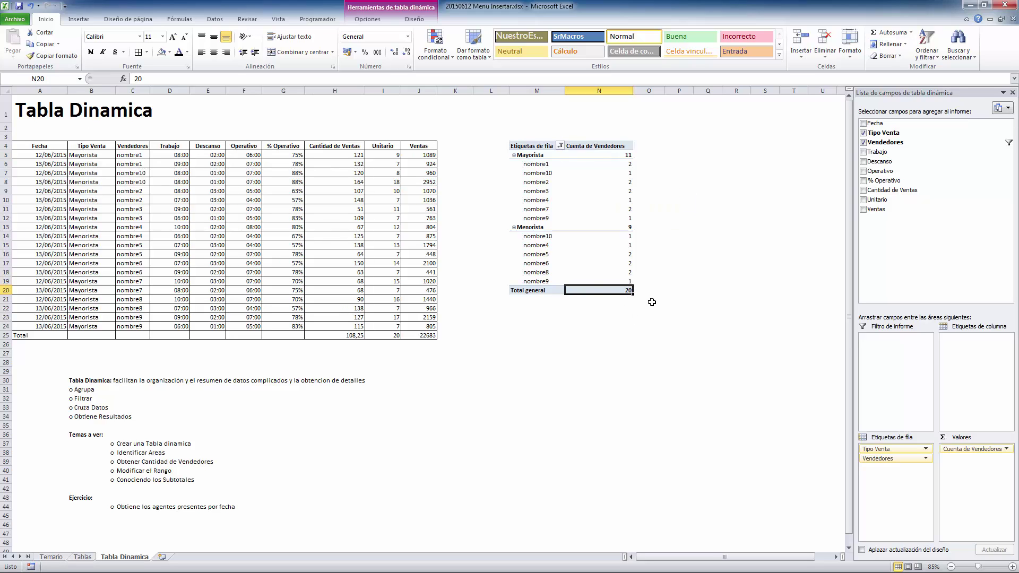
{"action": "left_click_drag", "start_coordinate": [132, 155], "coordinate": [130, 328]}
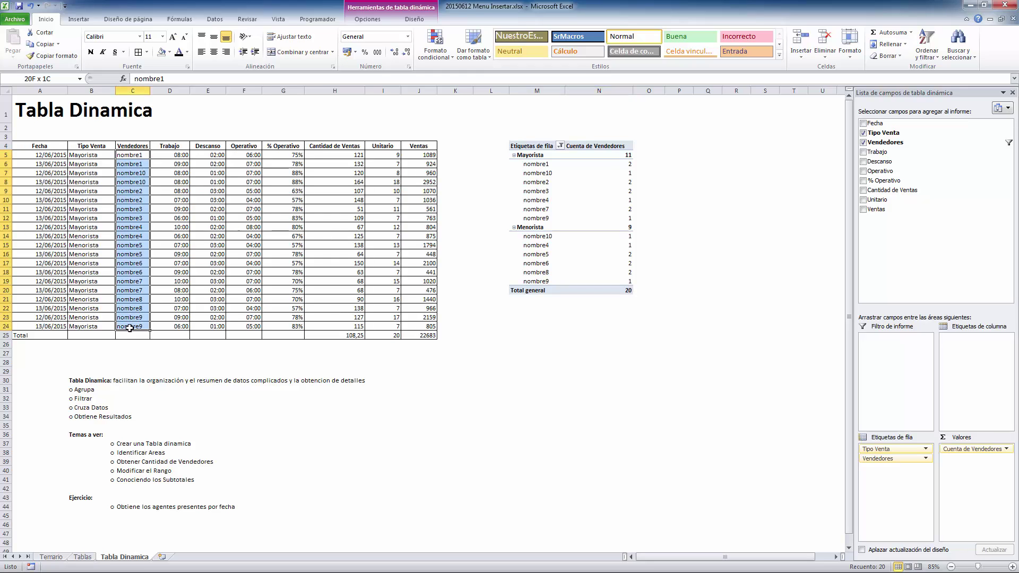
Compare the seller counts with their Mayorista and Menorista subtotals and the Total general in the pivot table.
{"action": "left_click", "coordinate": [566, 344]}
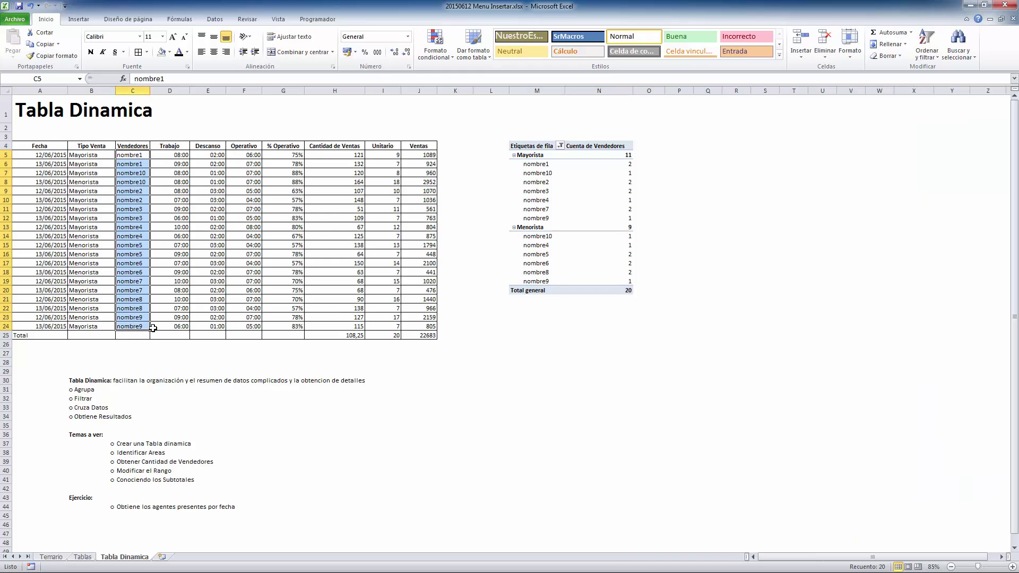
{"action": "left_click", "coordinate": [539, 157]}
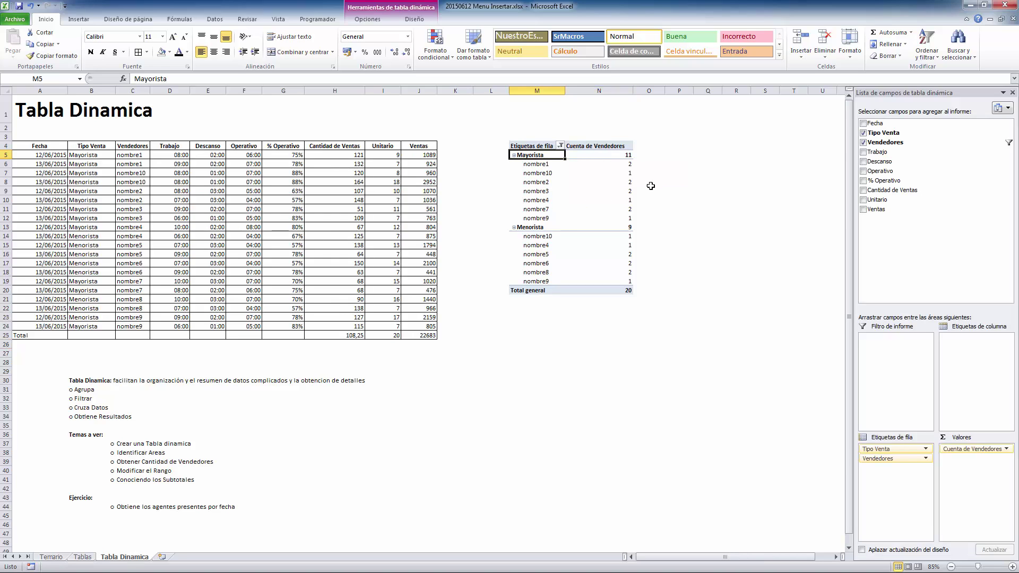
{"action": "left_click_drag", "start_coordinate": [628, 164], "coordinate": [628, 220]}
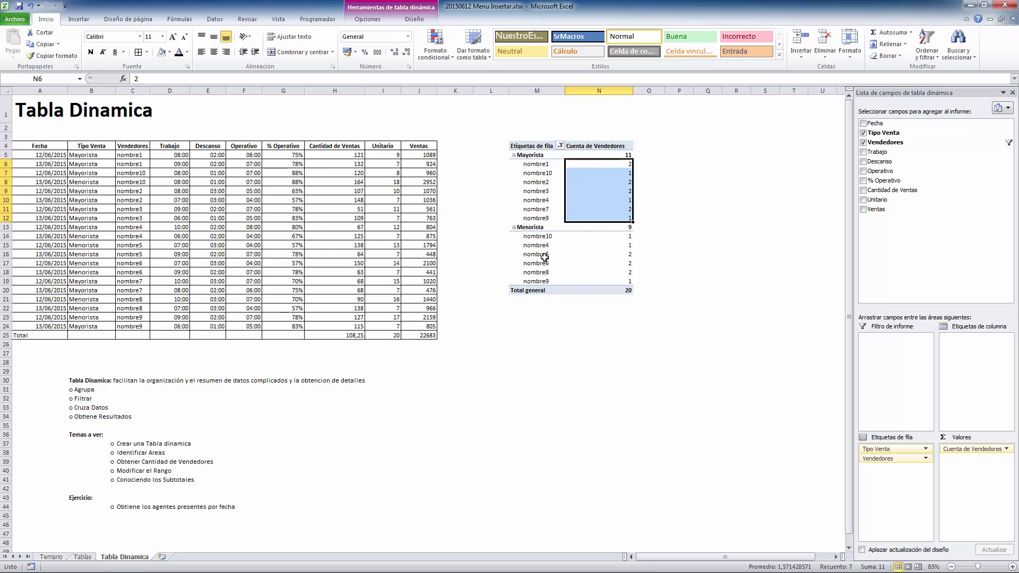
{"action": "left_click", "coordinate": [528, 227]}
{"action": "left_click", "coordinate": [628, 229]}
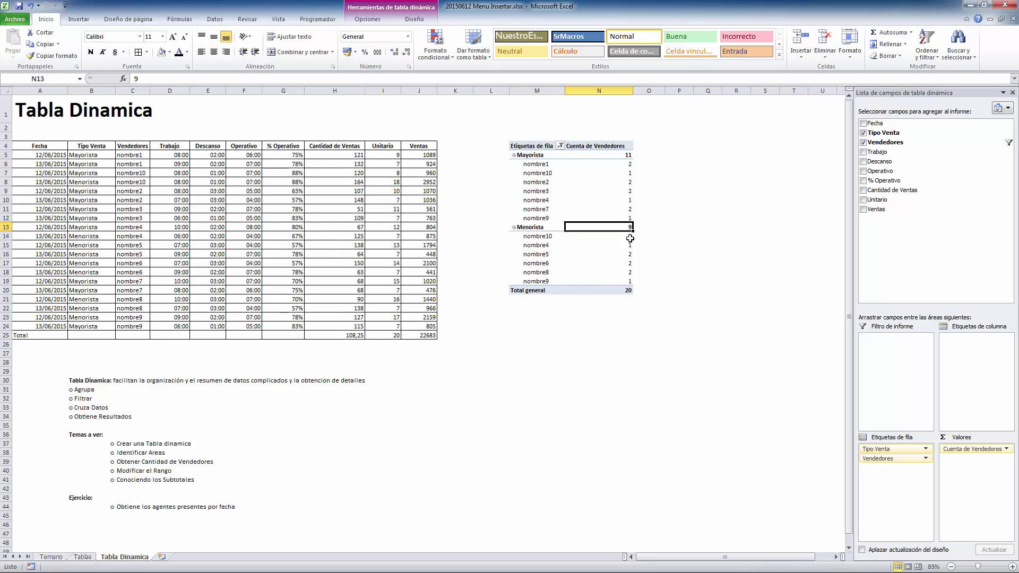
{"action": "left_click", "coordinate": [544, 242]}
{"action": "left_click_drag", "start_coordinate": [544, 241], "coordinate": [630, 283]}
{"action": "left_click", "coordinate": [629, 292]}
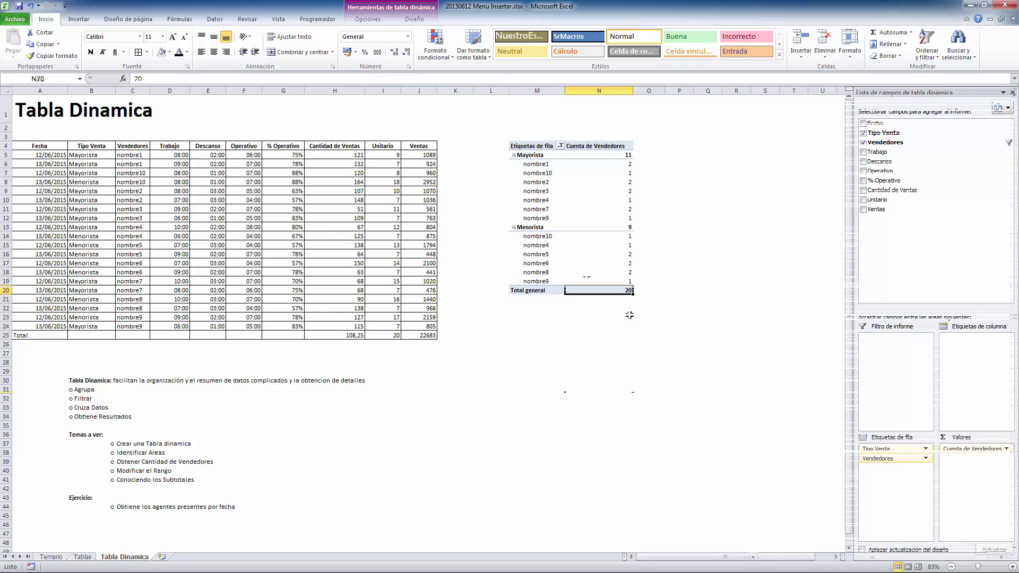
{"action": "left_click", "coordinate": [598, 390]}
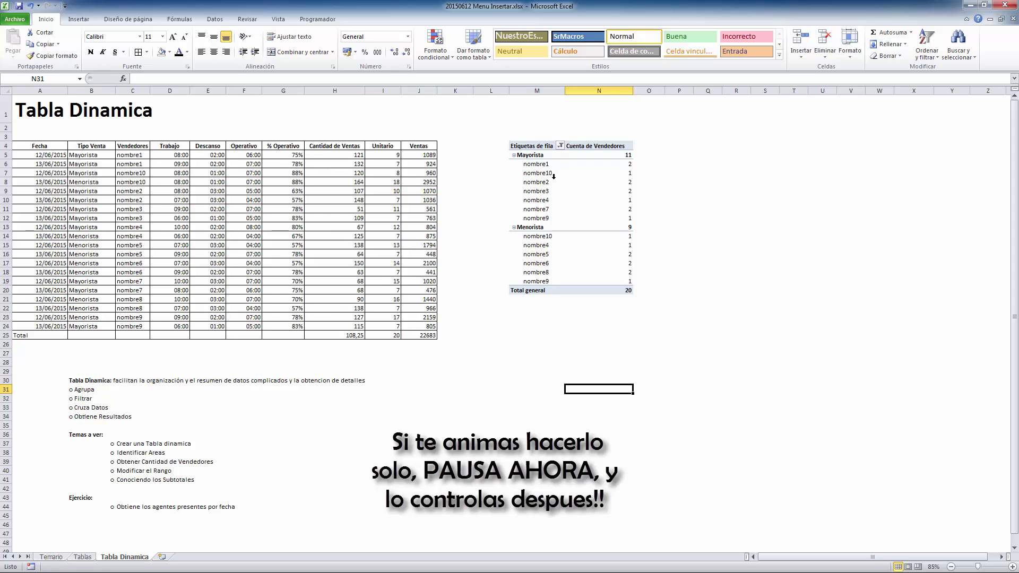
Delete columns L to P, which hold the existing pivot table.
{"action": "left_click_drag", "start_coordinate": [491, 91], "coordinate": [679, 91]}
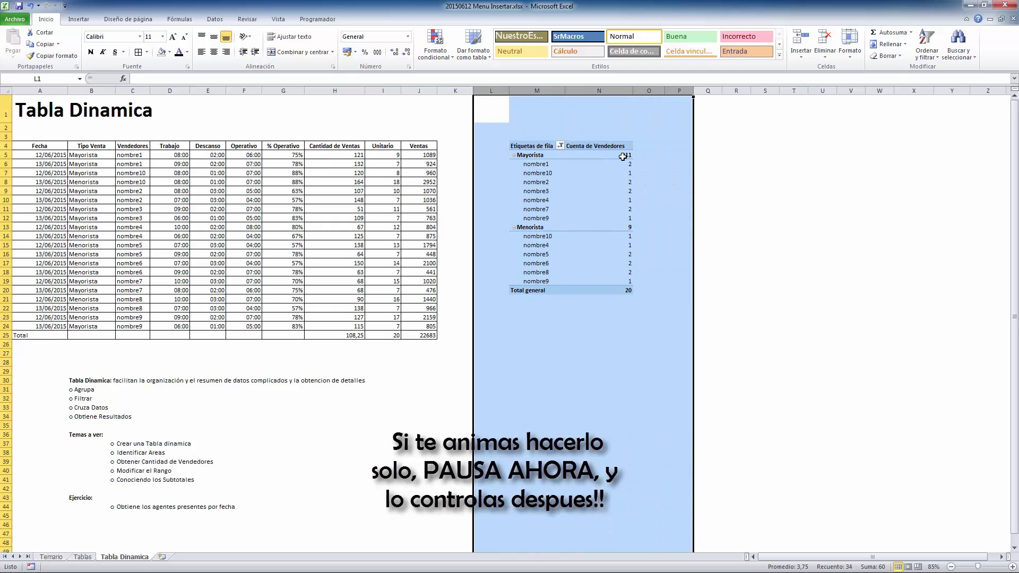
{"action": "right_click", "coordinate": [622, 156]}
{"action": "left_click", "coordinate": [685, 233]}
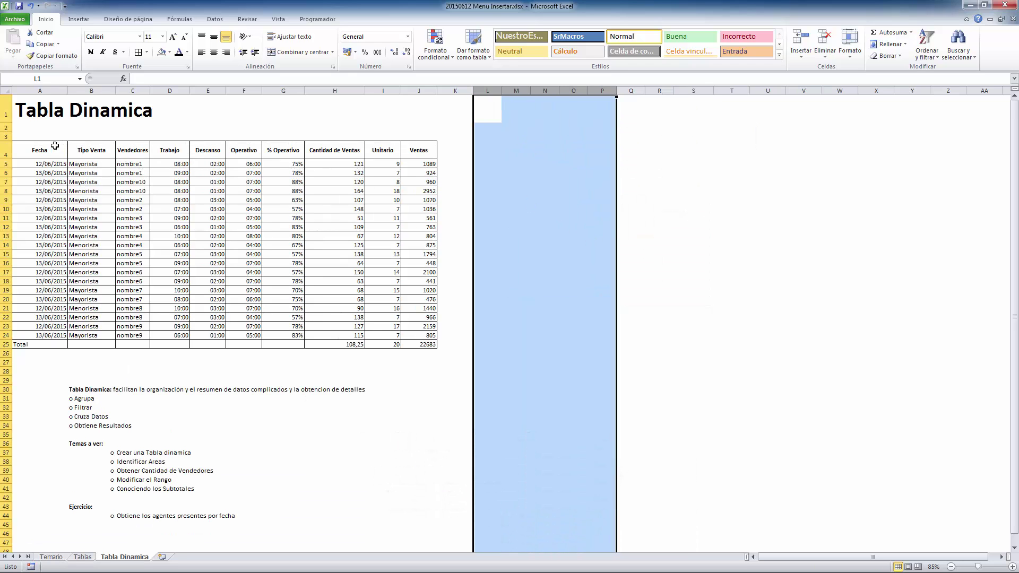
Create a new pivot table from the source range A4:J29, placed in the existing worksheet at cell M4.
{"action": "left_click_drag", "start_coordinate": [55, 146], "coordinate": [417, 377]}
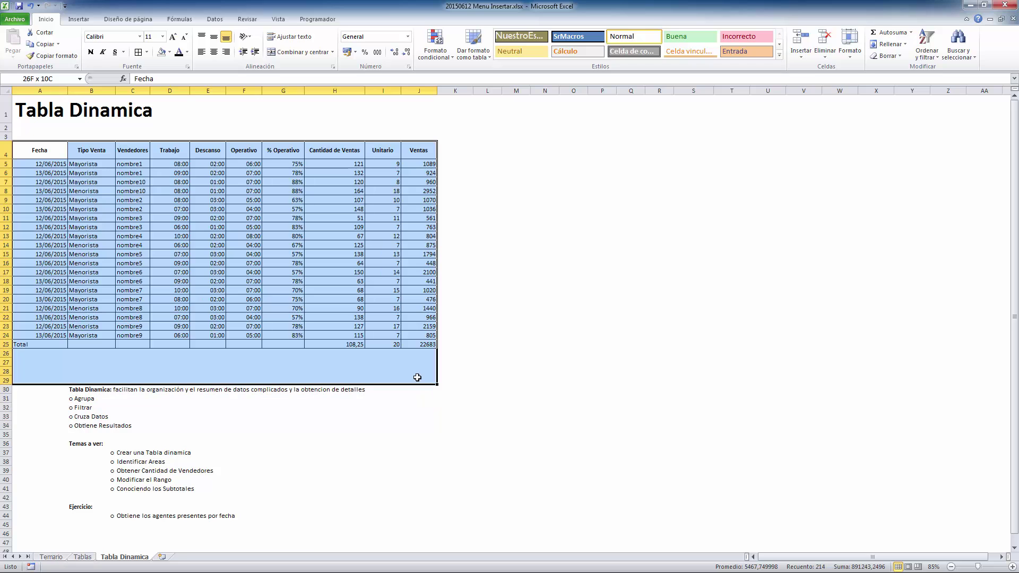
{"action": "left_click", "coordinate": [78, 19]}
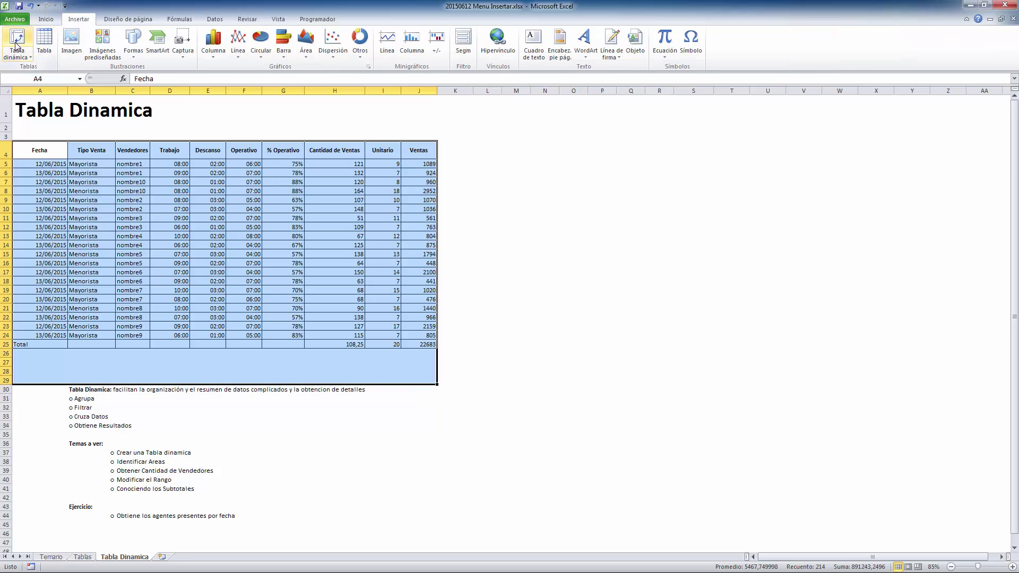
{"action": "left_click", "coordinate": [16, 43]}
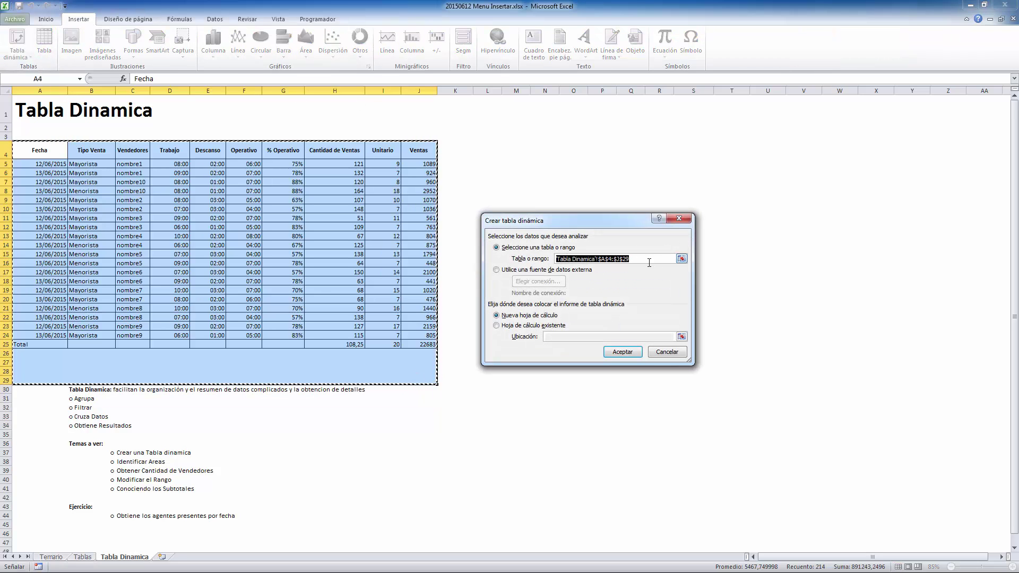
{"action": "left_click", "coordinate": [531, 326]}
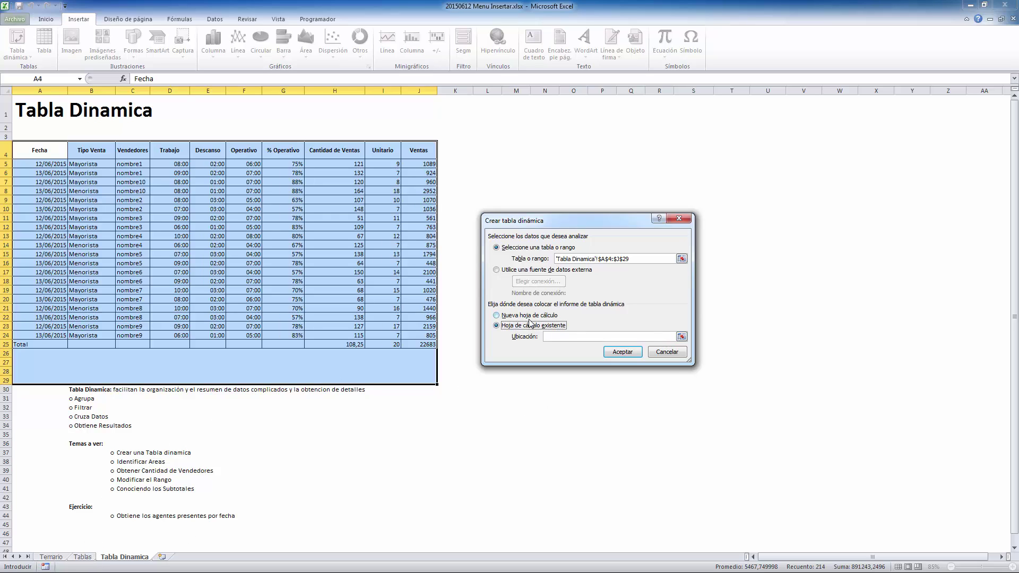
{"action": "left_click", "coordinate": [515, 150]}
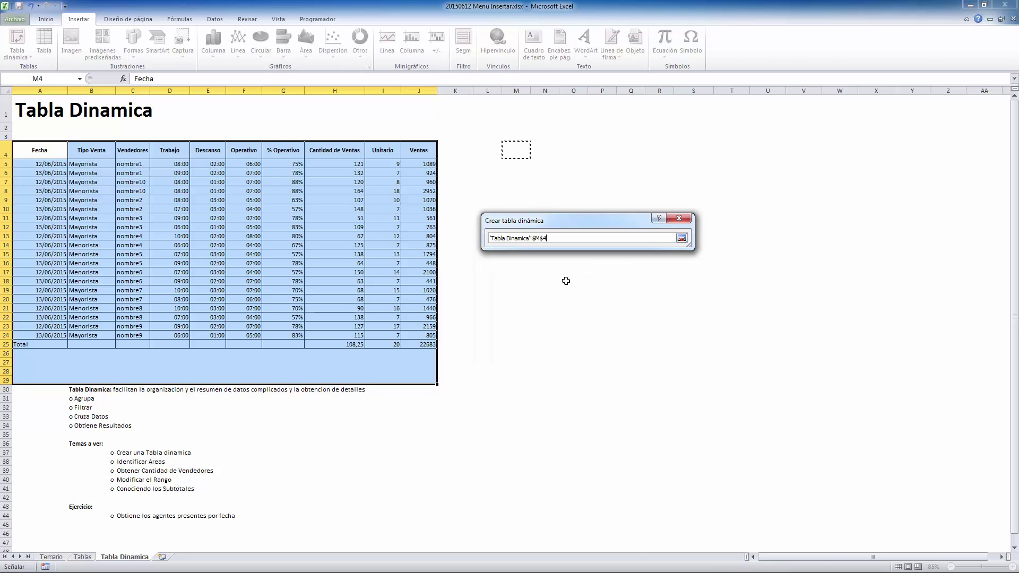
{"action": "key", "text": "Return"}
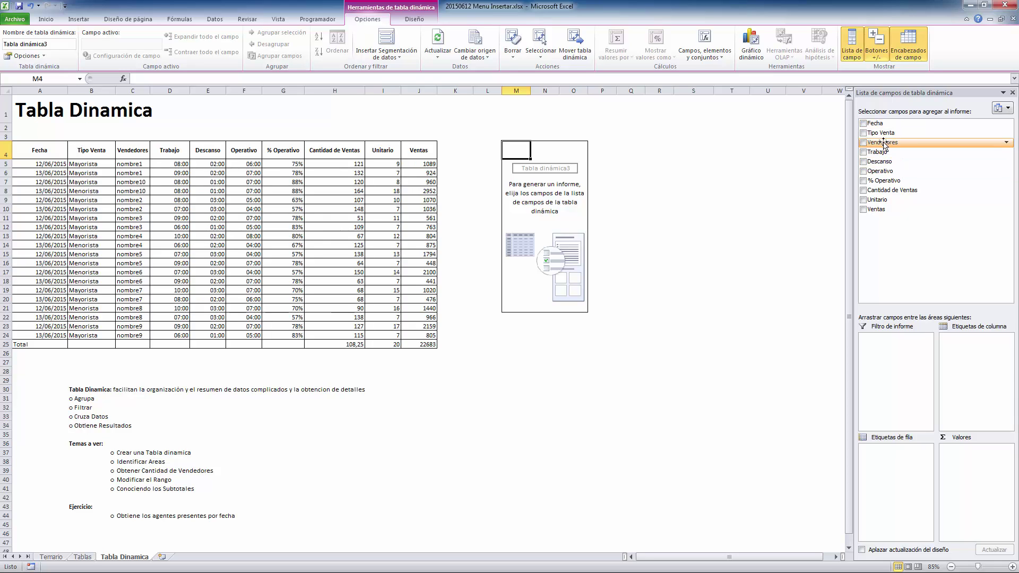
Use Vendedores as both row labels and counted values, and group the rows by placing Fecha above Vendedores.
{"action": "left_click_drag", "start_coordinate": [883, 144], "coordinate": [902, 481]}
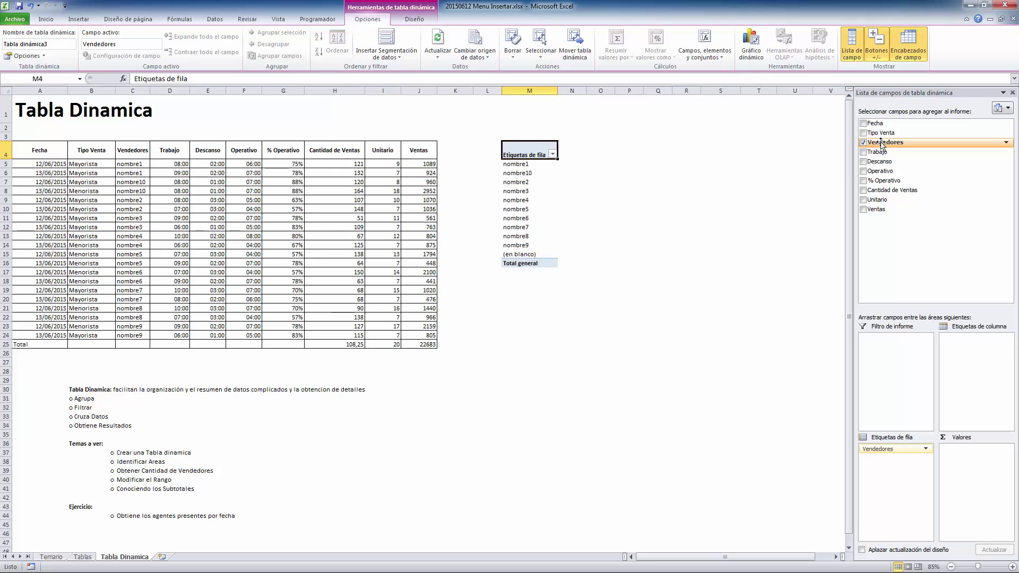
{"action": "left_click_drag", "start_coordinate": [881, 143], "coordinate": [976, 481]}
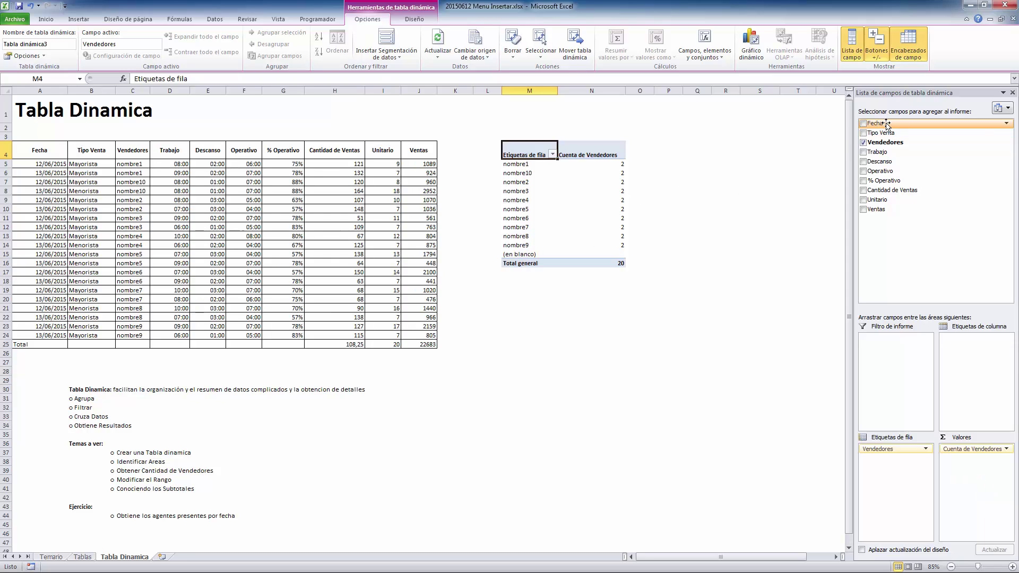
{"action": "left_click_drag", "start_coordinate": [875, 123], "coordinate": [884, 449]}
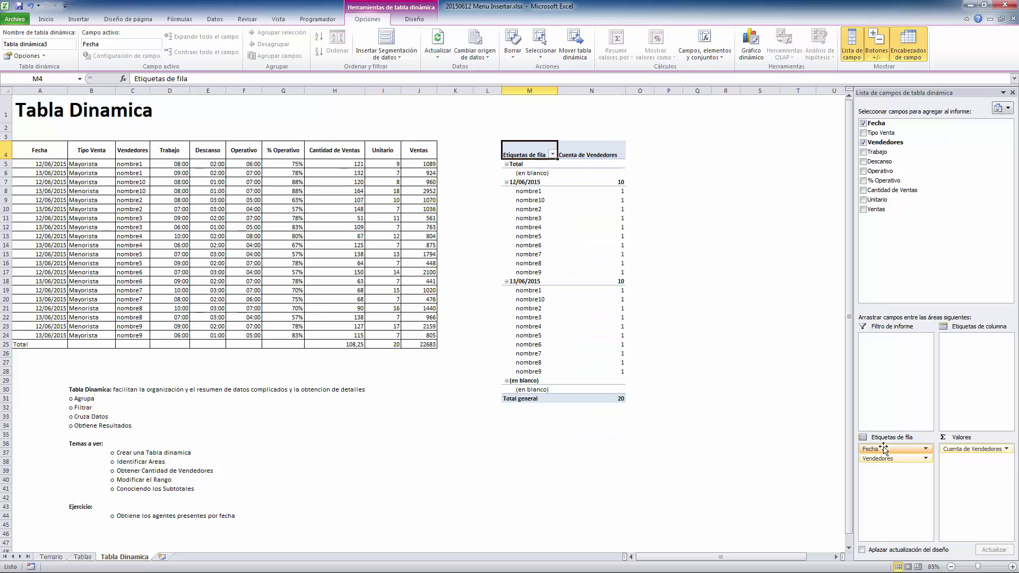
Exclude Total and (en blanco) from the Fecha filter and move Fecha to the column labels.
{"action": "left_click", "coordinate": [552, 154]}
{"action": "left_click", "coordinate": [454, 311]}
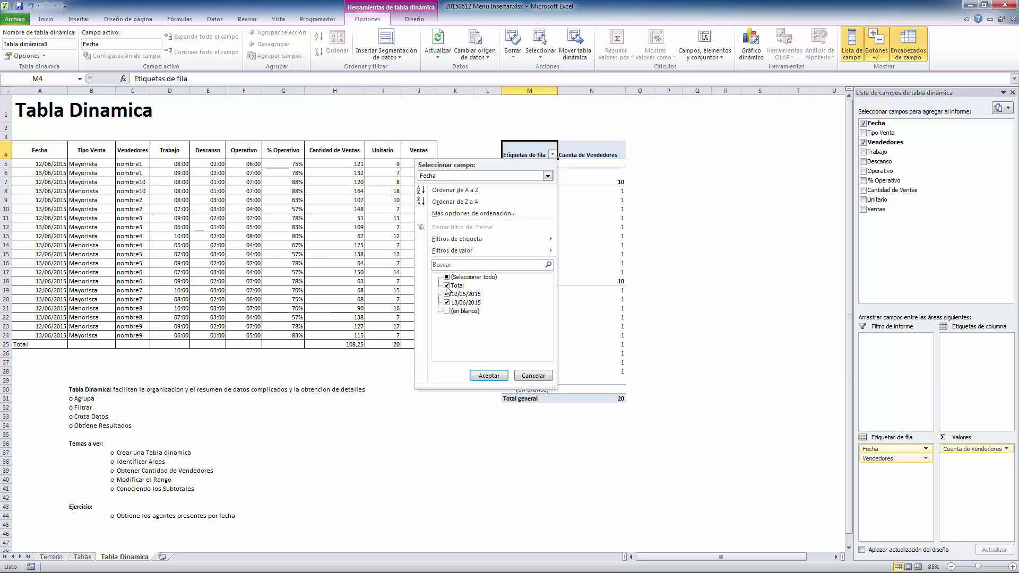
{"action": "left_click", "coordinate": [447, 287]}
{"action": "left_click", "coordinate": [489, 375]}
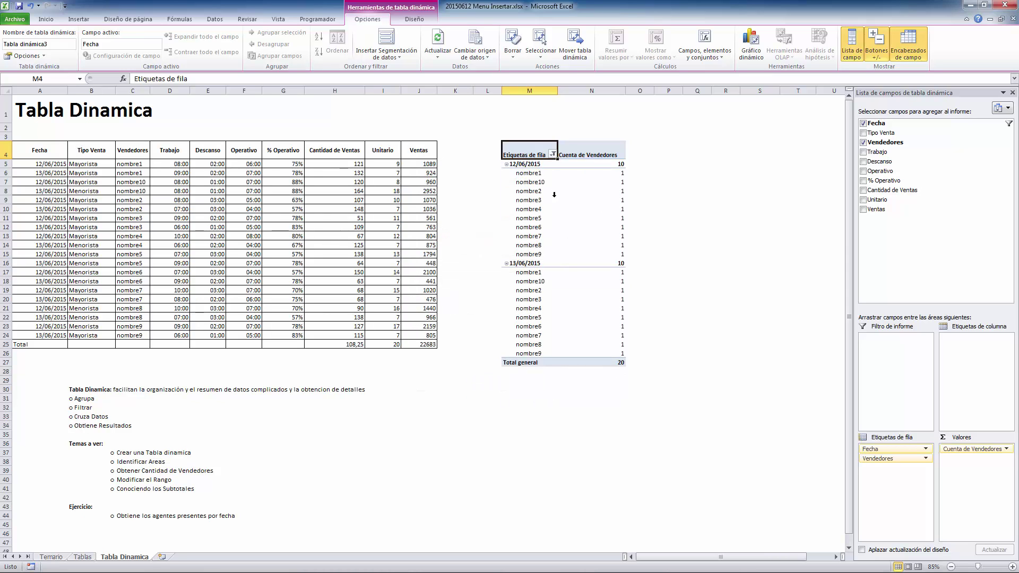
{"action": "left_click_drag", "start_coordinate": [874, 449], "coordinate": [990, 373]}
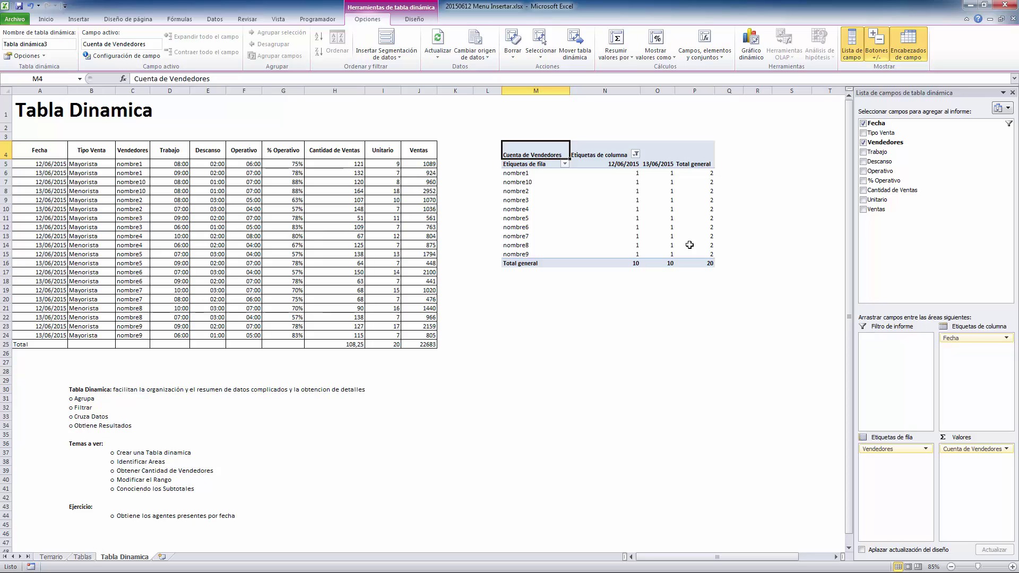
Check the counts for nombre1 under 12/06/2015 and 13/06/2015 in the pivot table.
{"action": "left_click", "coordinate": [519, 174]}
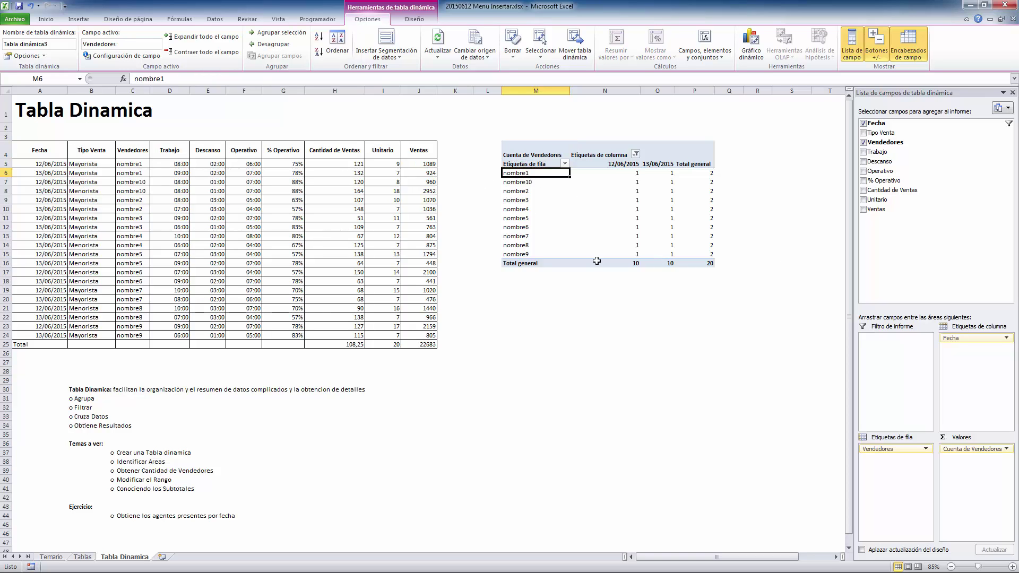
{"action": "left_click", "coordinate": [635, 174]}
{"action": "left_click", "coordinate": [663, 174]}
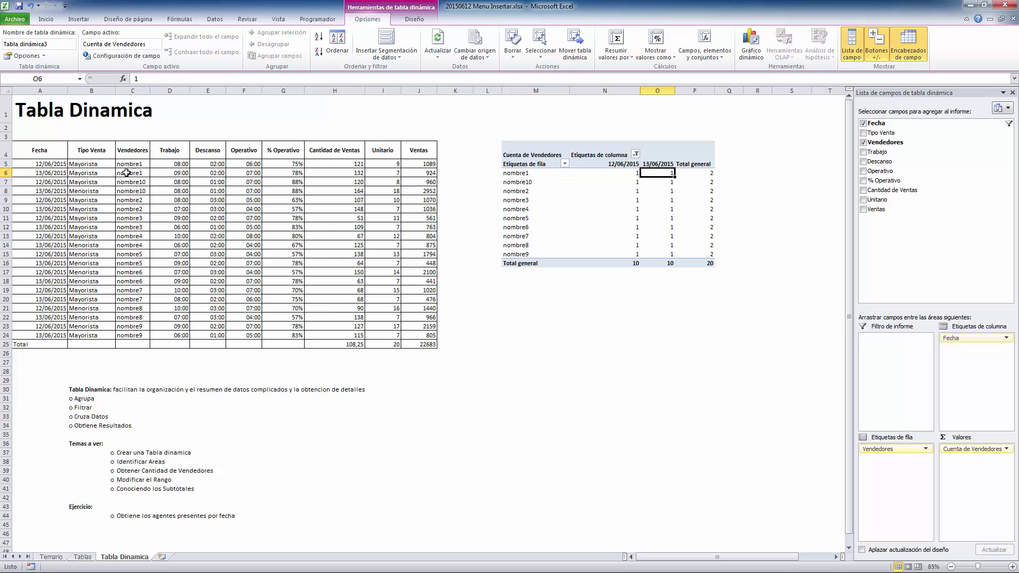
Clear the Fecha, Tipo Venta and Vendedores cells of nombre1's 13/06/2015 record in row 6 and refresh the pivot table.
{"action": "left_click", "coordinate": [86, 172]}
{"action": "left_click_drag", "start_coordinate": [40, 174], "coordinate": [136, 174]}
{"action": "key", "text": "Delete"}
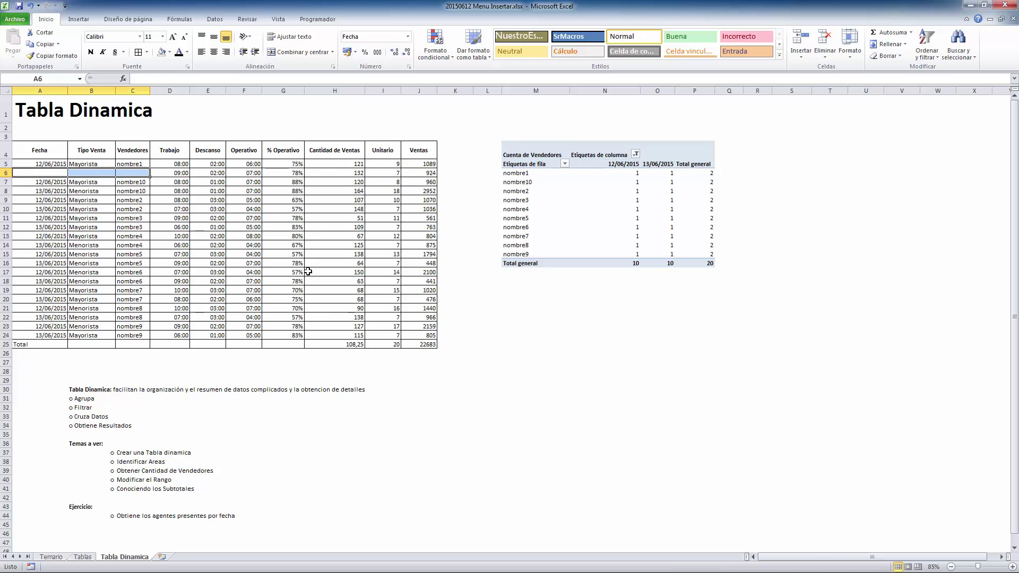
{"action": "right_click", "coordinate": [587, 207]}
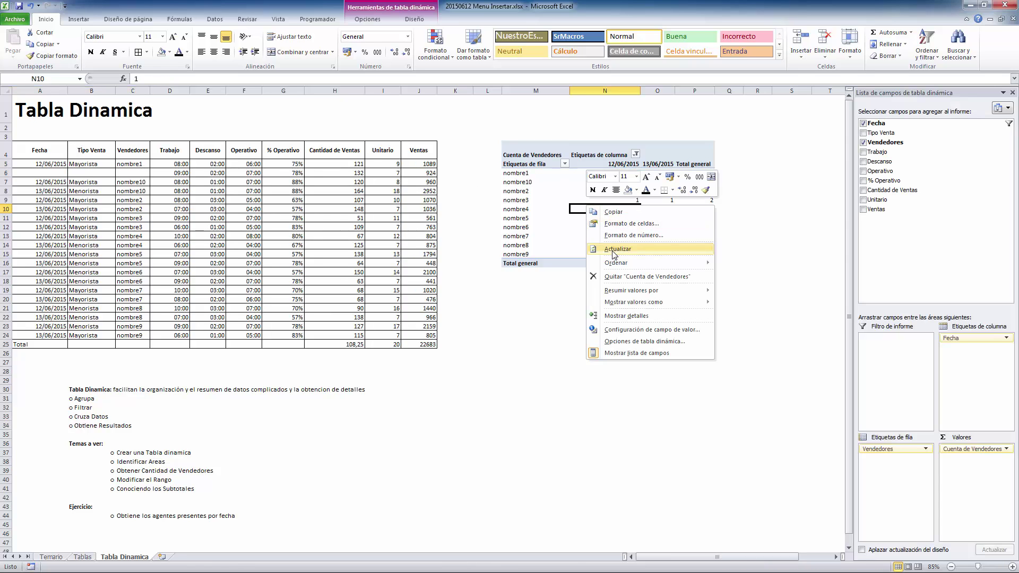
{"action": "left_click", "coordinate": [615, 249]}
Examine nombre1's missing date, the Total general column and the totals for each date in the refreshed pivot table.
{"action": "left_click", "coordinate": [662, 174]}
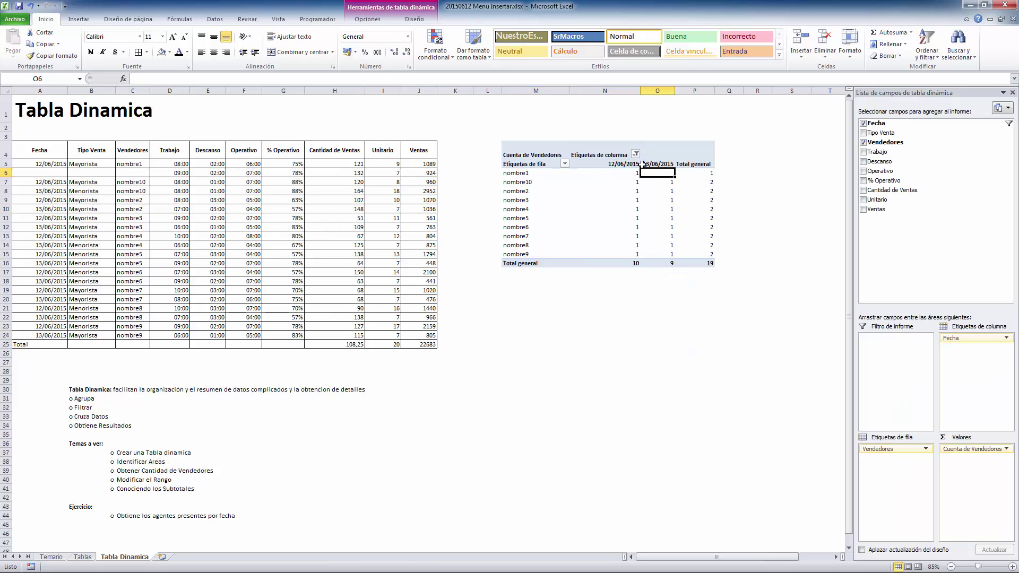
{"action": "mouse_move", "coordinate": [662, 173]}
{"action": "left_click", "coordinate": [700, 200]}
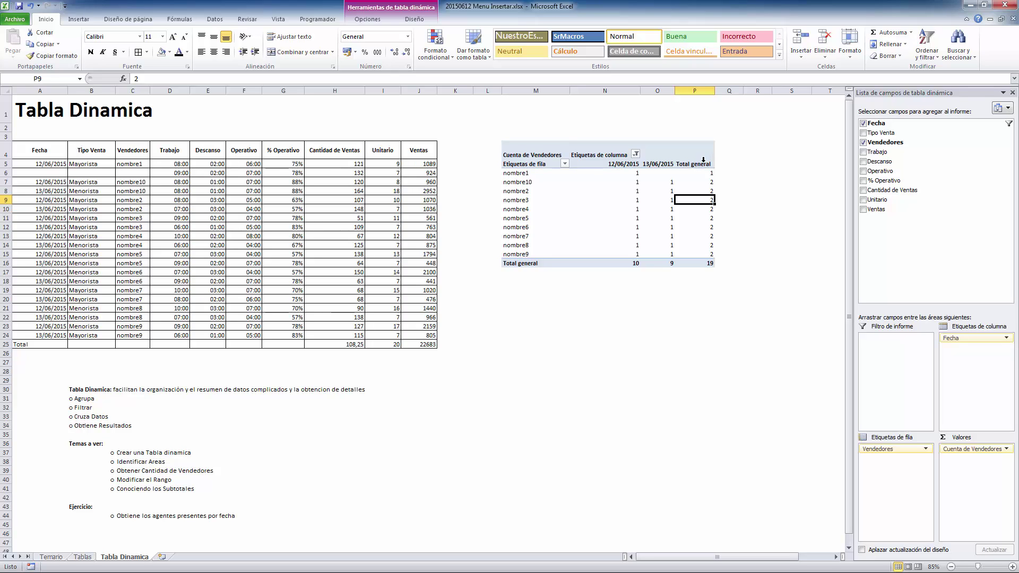
{"action": "left_click", "coordinate": [704, 157]}
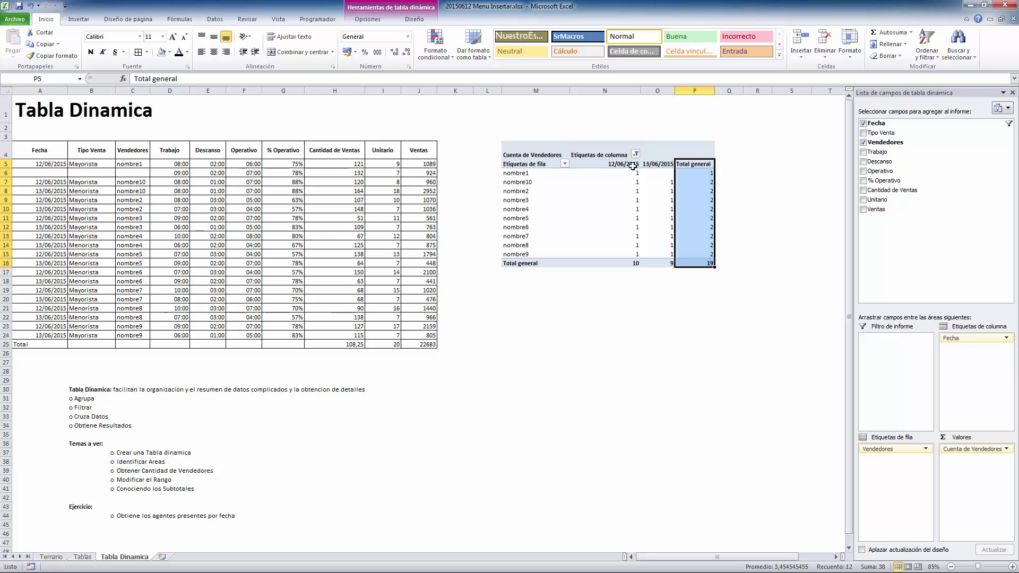
{"action": "left_click", "coordinate": [706, 174]}
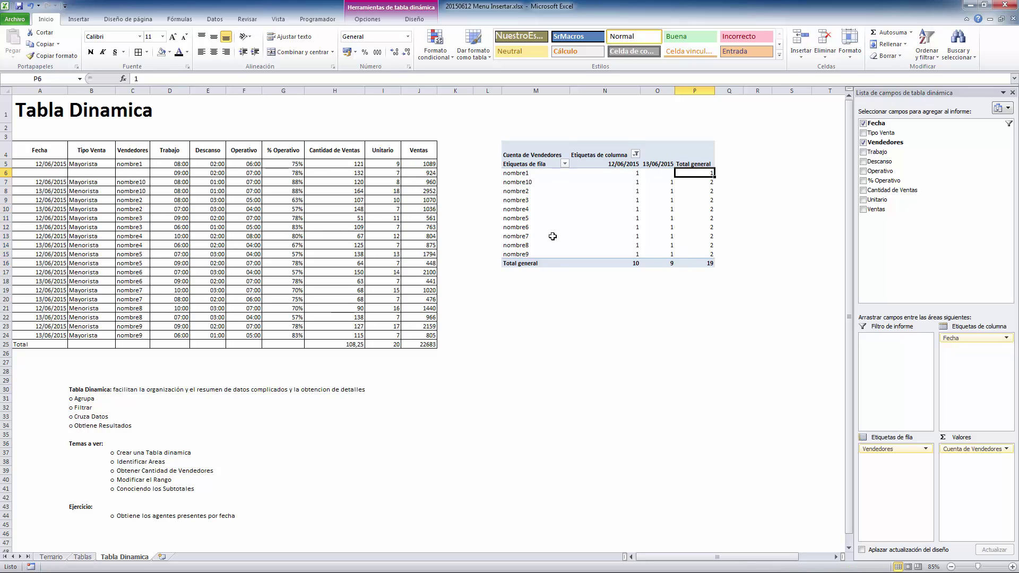
{"action": "left_click", "coordinate": [629, 262]}
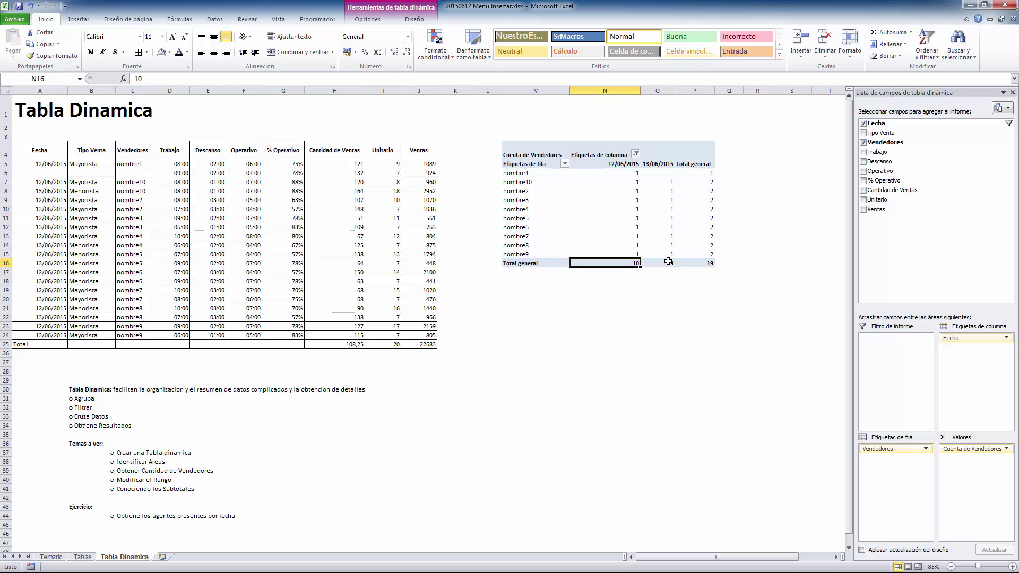
{"action": "left_click", "coordinate": [668, 263]}
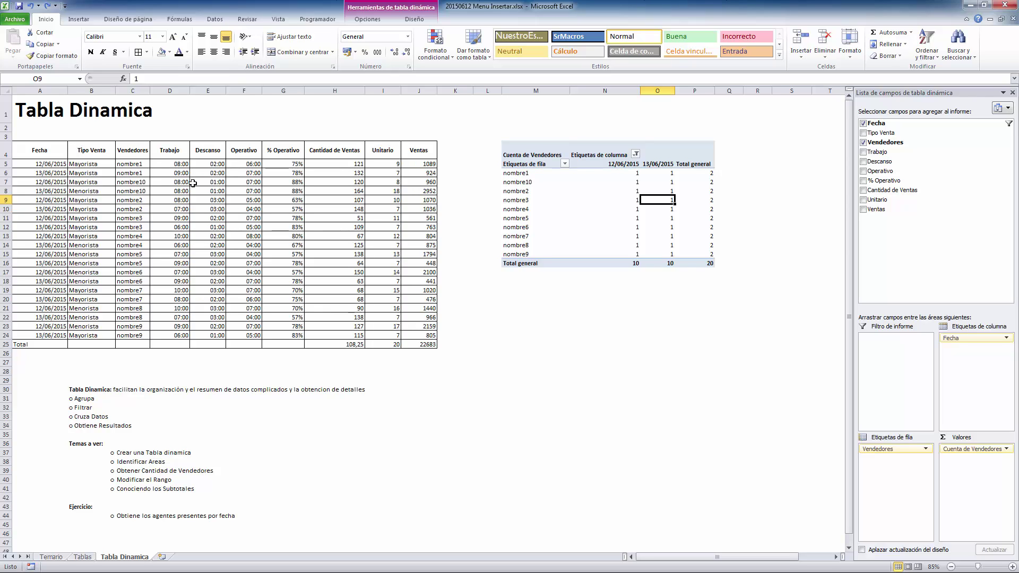
Review the Ventas figures of nombre1's two records in the source table.
{"action": "left_click", "coordinate": [129, 164]}
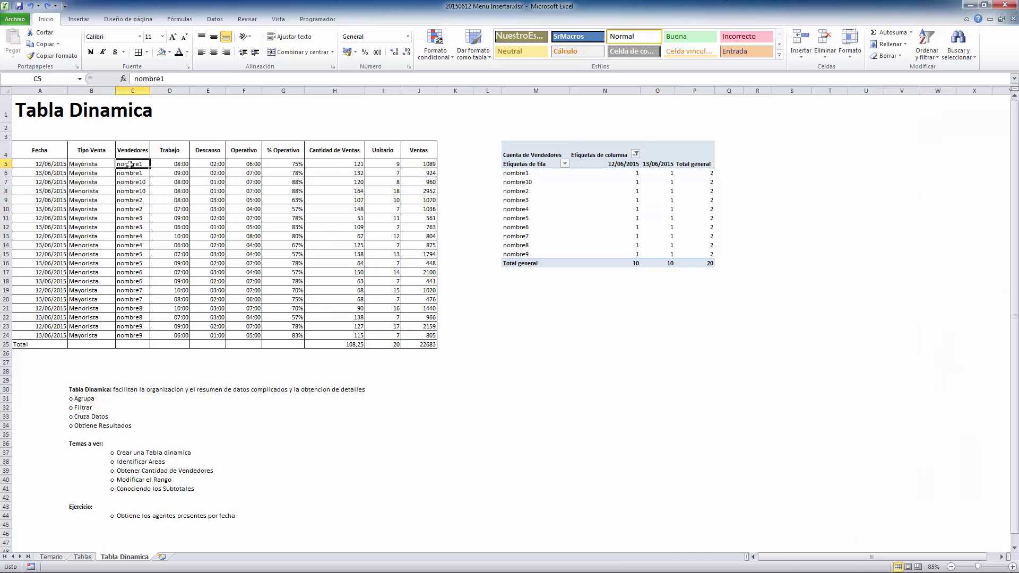
{"action": "left_click", "coordinate": [418, 164], "text": "ctrl"}
{"action": "left_click", "coordinate": [419, 173], "text": "ctrl"}
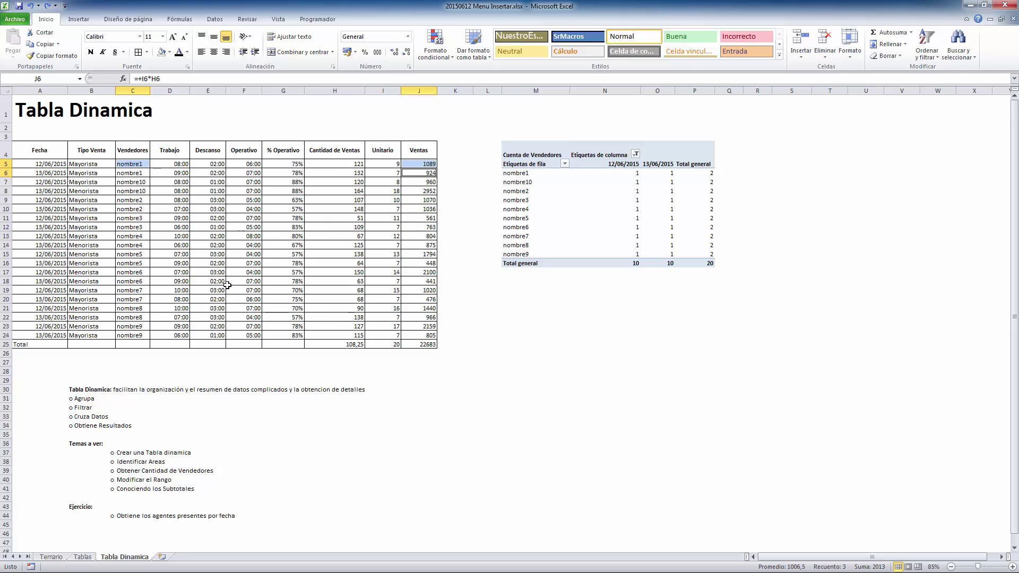
{"action": "left_click", "coordinate": [220, 256]}
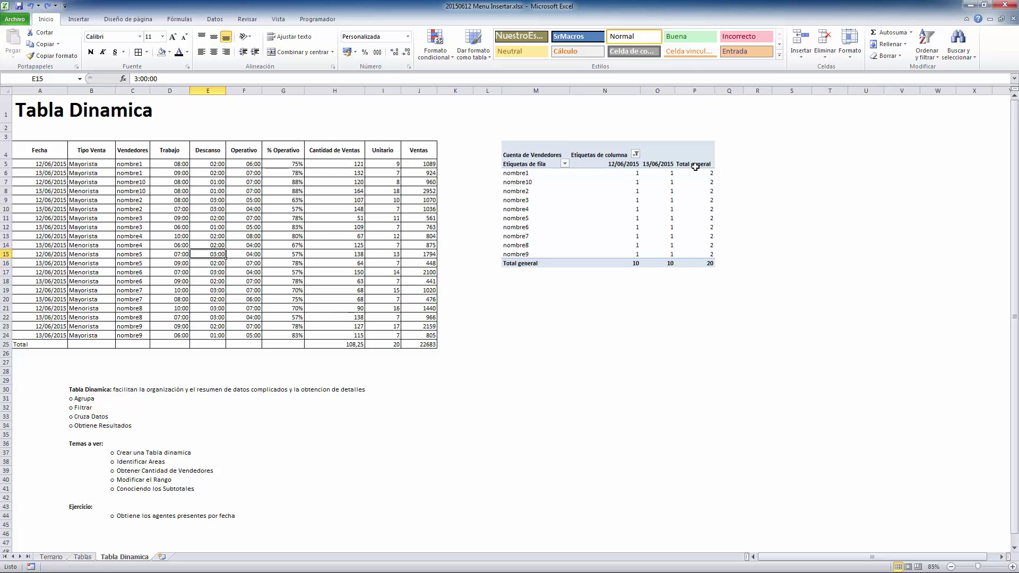
Review the whole pivot table against its source data from Fecha to the Total row, and refresh the pivot table.
{"action": "mouse_move", "coordinate": [658, 264]}
{"action": "left_click", "coordinate": [523, 145]}
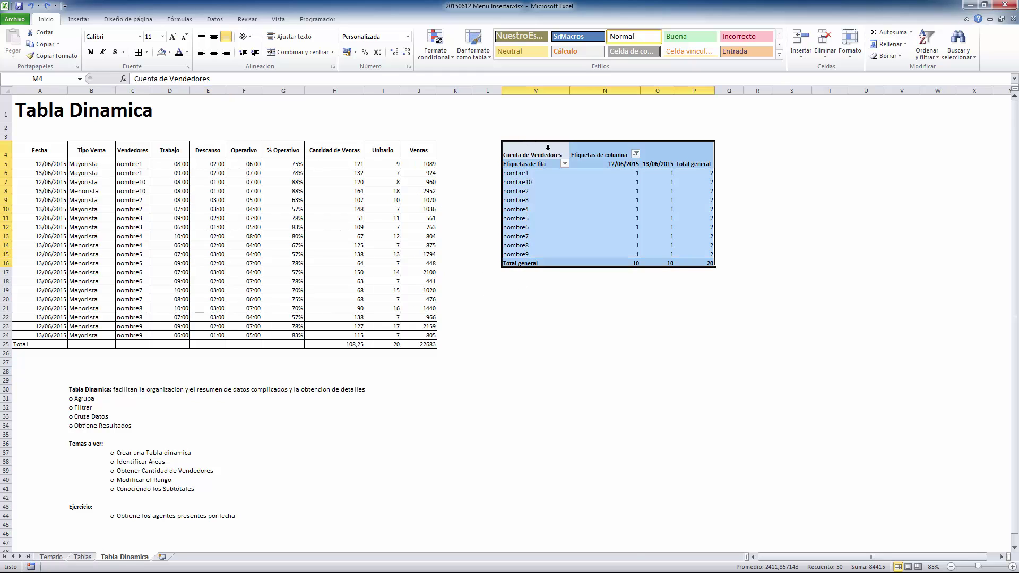
{"action": "left_click", "coordinate": [40, 151]}
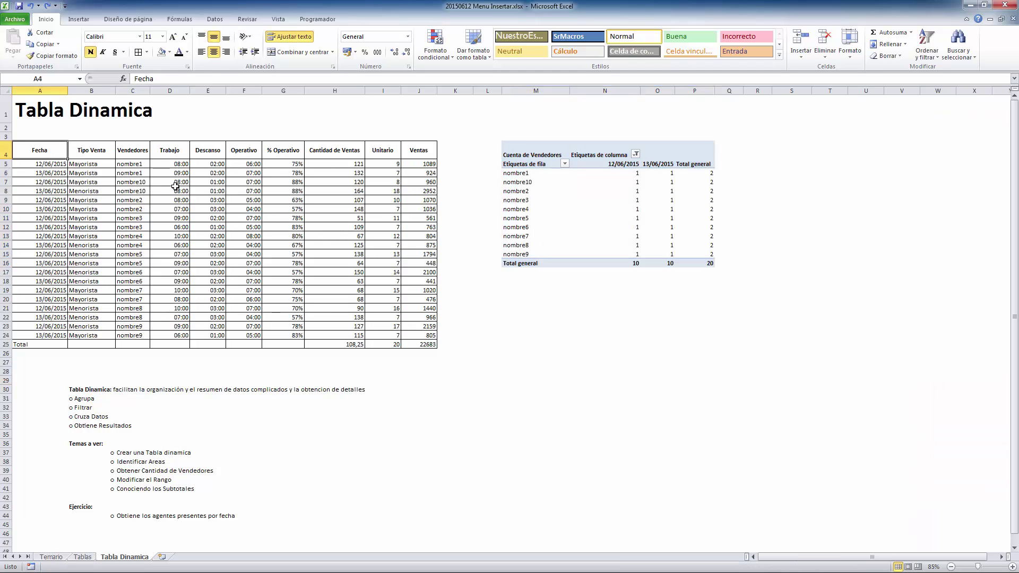
{"action": "left_click_drag", "start_coordinate": [40, 150], "coordinate": [429, 344]}
{"action": "right_click", "coordinate": [636, 200]}
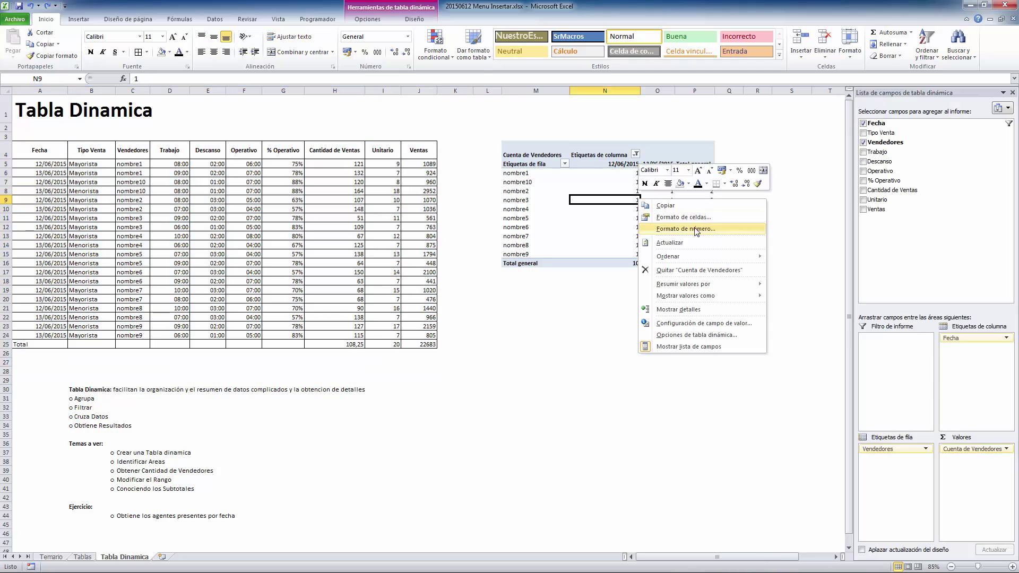
{"action": "left_click", "coordinate": [686, 242]}
{"action": "left_click", "coordinate": [584, 327]}
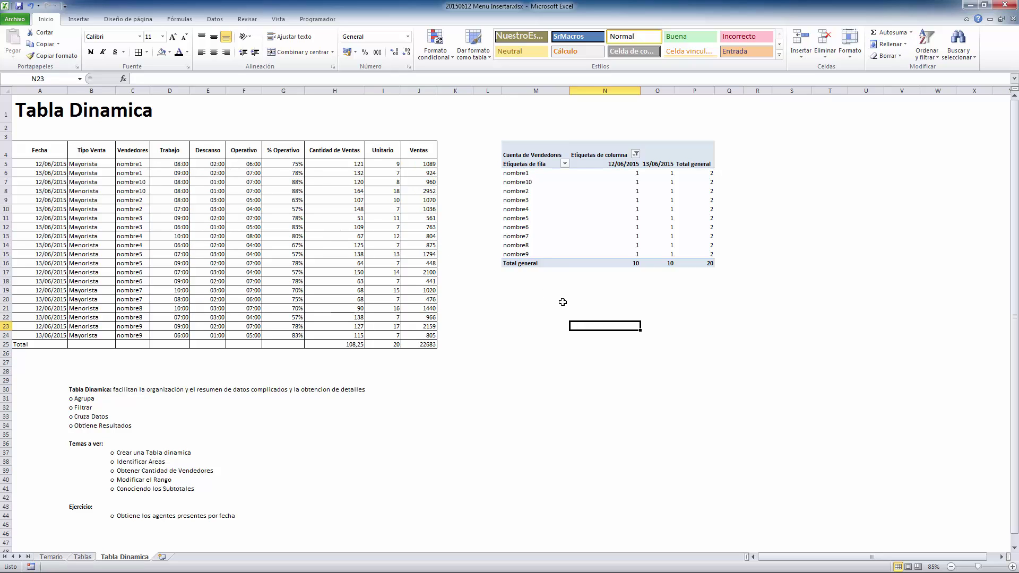
Examine the % Operativo values in the source table and show the available insert commands.
{"action": "left_click_drag", "start_coordinate": [561, 308], "coordinate": [533, 299]}
{"action": "left_click_drag", "start_coordinate": [278, 160], "coordinate": [281, 345]}
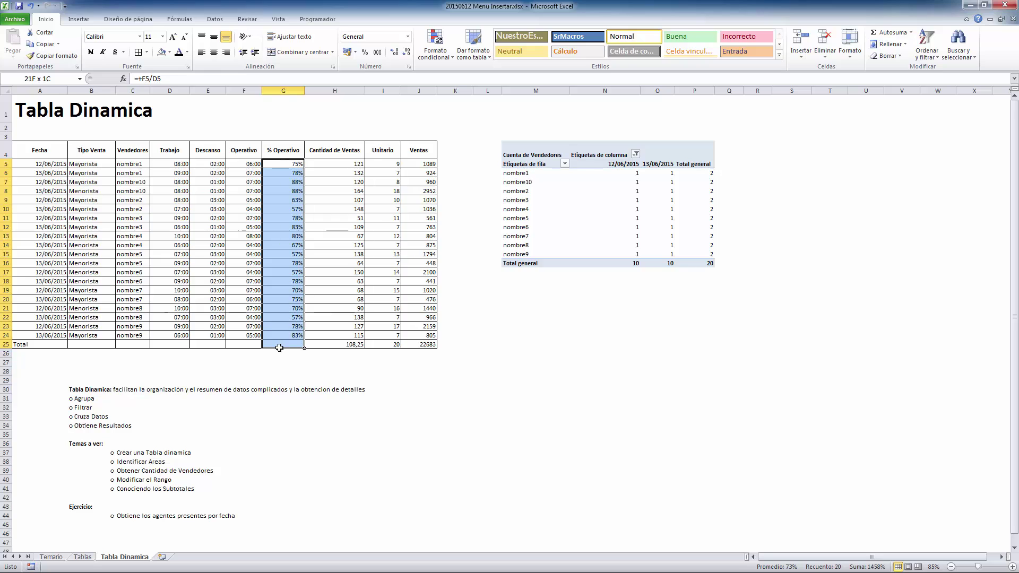
{"action": "left_click", "coordinate": [556, 379]}
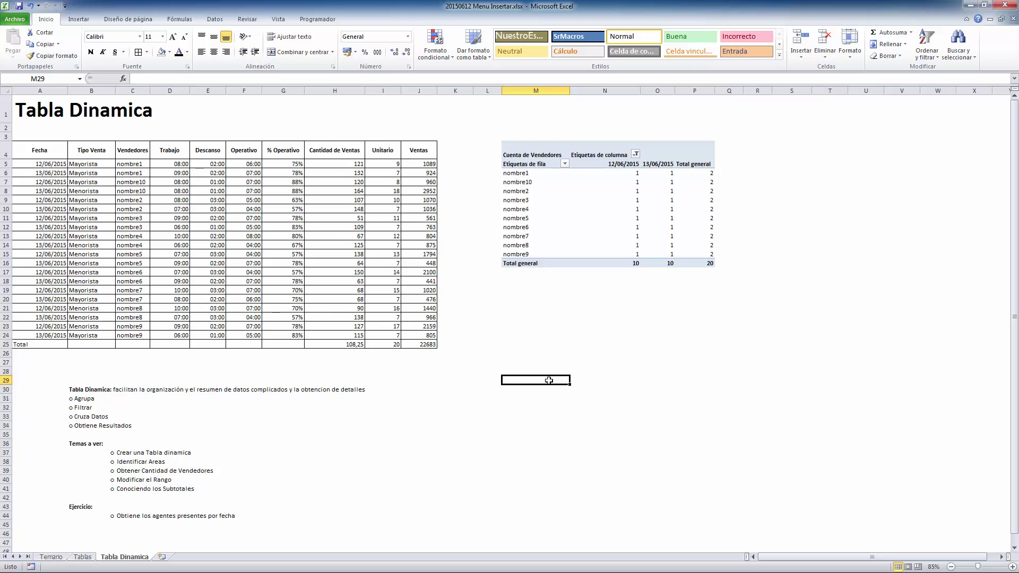
{"action": "key", "text": "alt+b"}
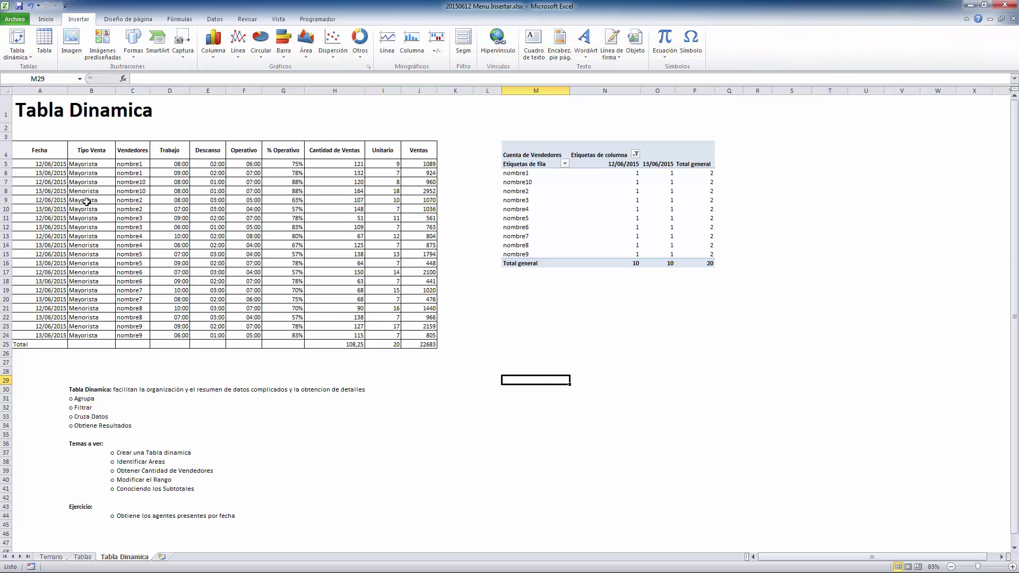